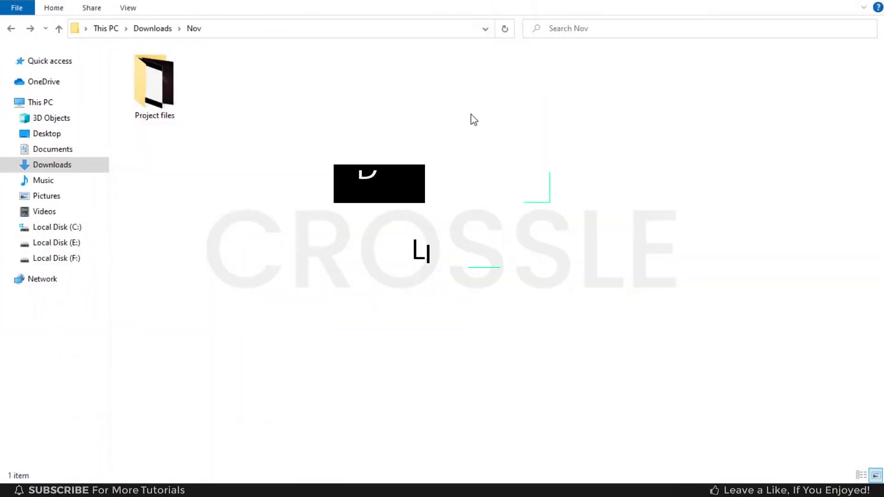
# Import all ten Project files items, including Sound.mp3 and both background clips, into Horror Title
pyautogui.doubleClick(171, 114)
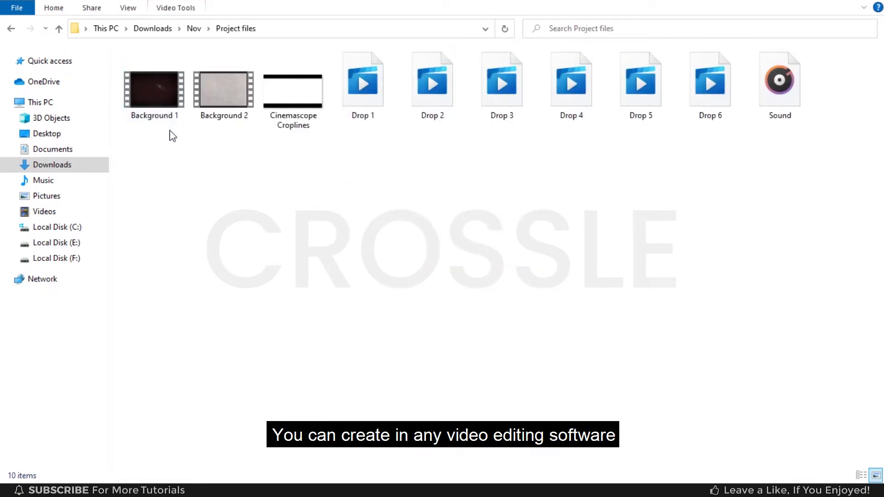
pyautogui.hotkey('ctrl', 'a')
pyautogui.moveTo(166, 119); pyautogui.dragTo(213, 215)
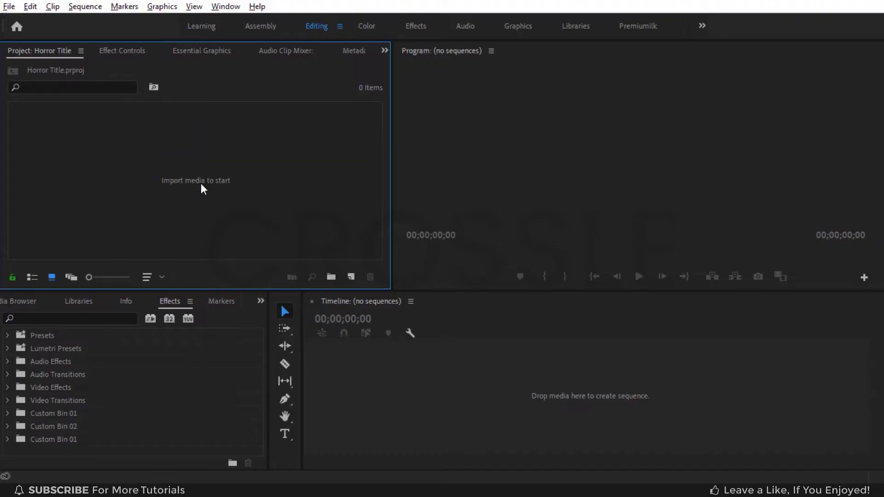
pyautogui.moveTo(213, 216); pyautogui.dragTo(202, 188)
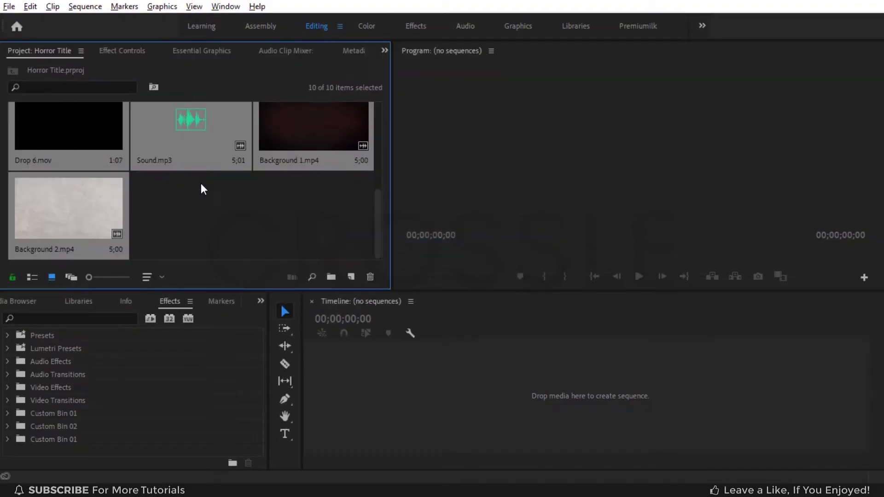
# Create a Background 1 sequence from the Background 1.mp4 clip
pyautogui.moveTo(381, 207); pyautogui.dragTo(382, 130)
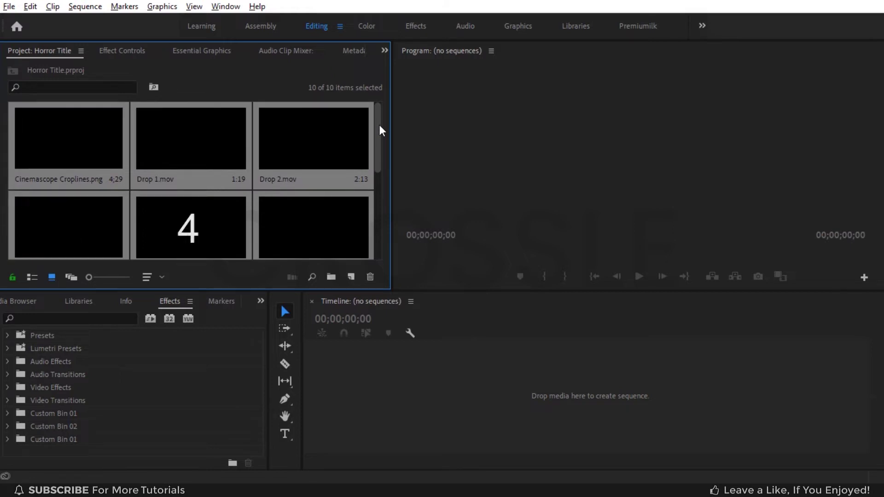
pyautogui.moveTo(382, 131); pyautogui.dragTo(375, 223)
pyautogui.click(239, 222)
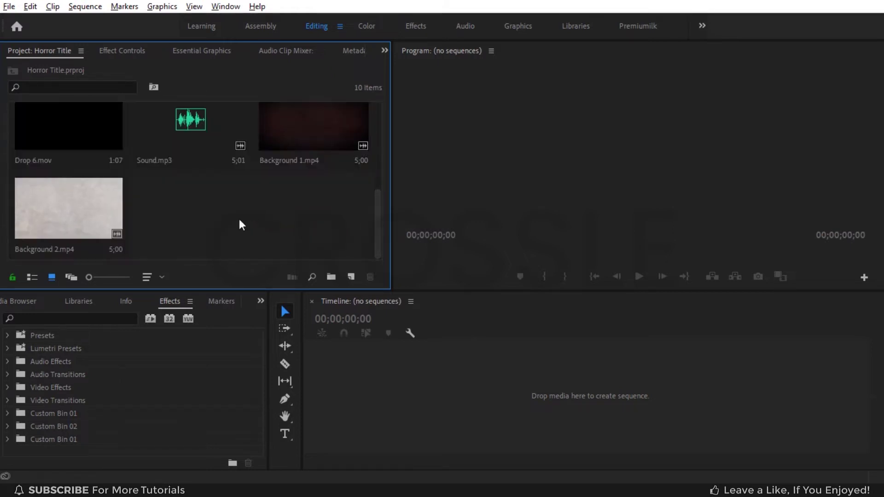
pyautogui.click(289, 148)
pyautogui.moveTo(332, 281); pyautogui.dragTo(339, 390)
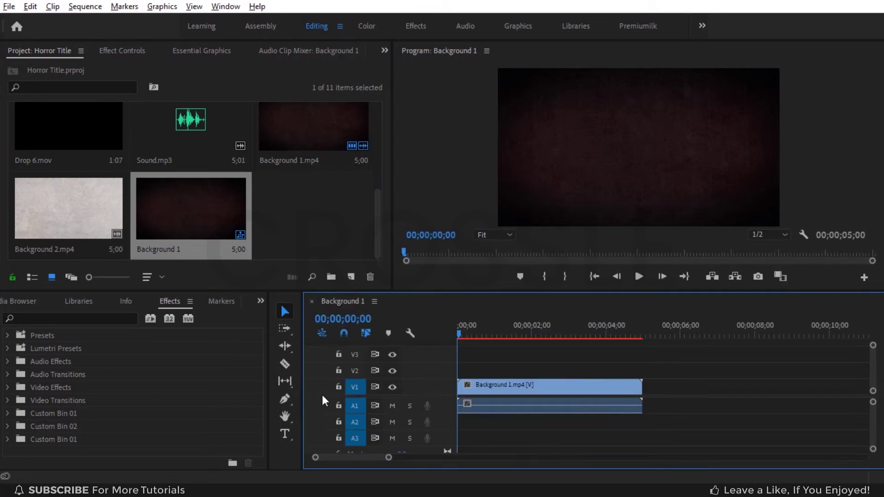
# Add a HORROR TITLE text layer over the background and select its text
pyautogui.click(285, 435)
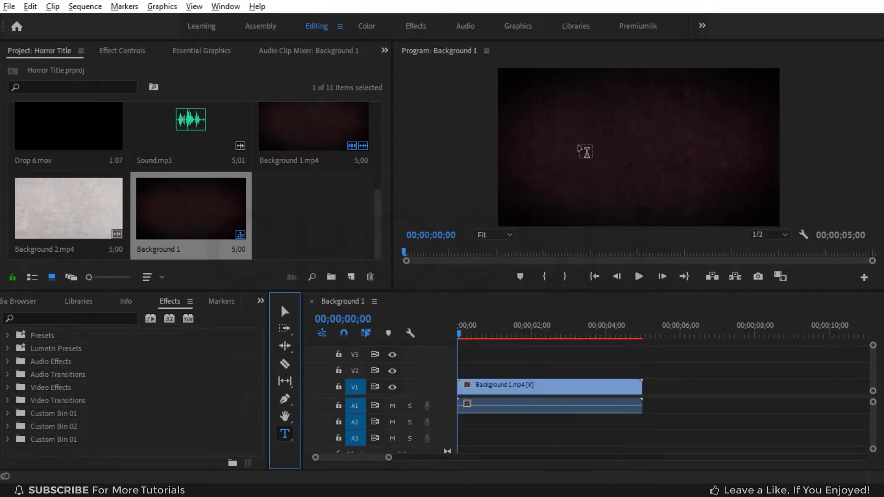
pyautogui.click(579, 147)
pyautogui.write('HORROR TITLE')
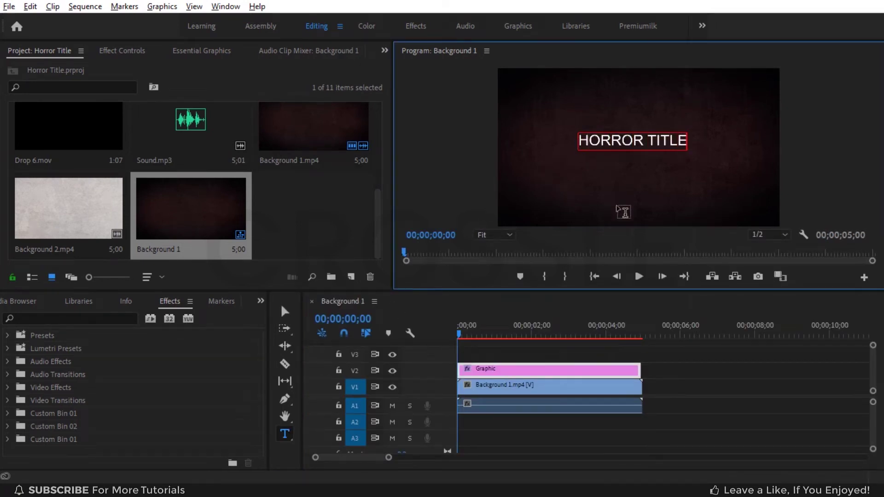
pyautogui.click(641, 374)
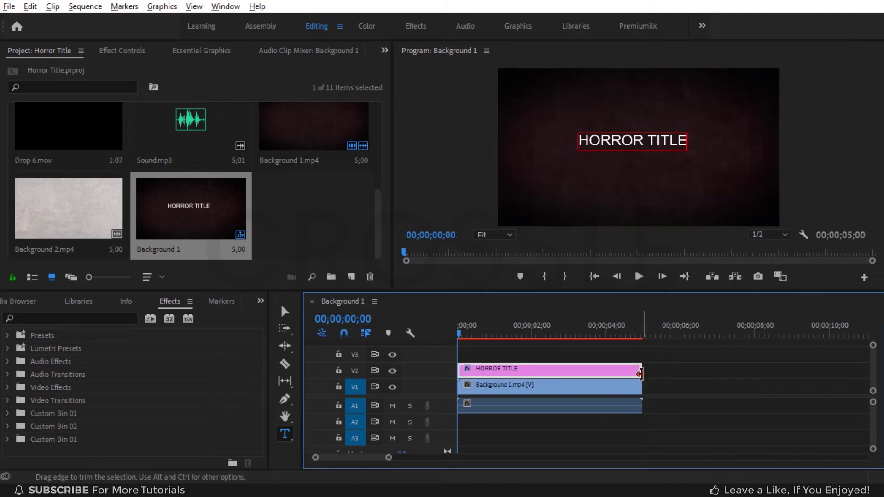
pyautogui.tripleClick(621, 140)
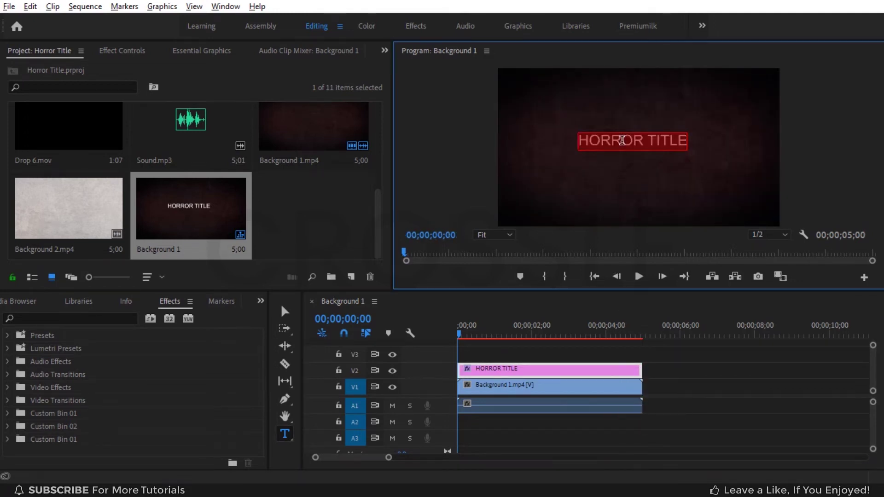
pyautogui.click(207, 51)
# Set the title font to Cinzel Bold, size 120, with tracking 10
pyautogui.click(225, 6)
pyautogui.click(298, 235)
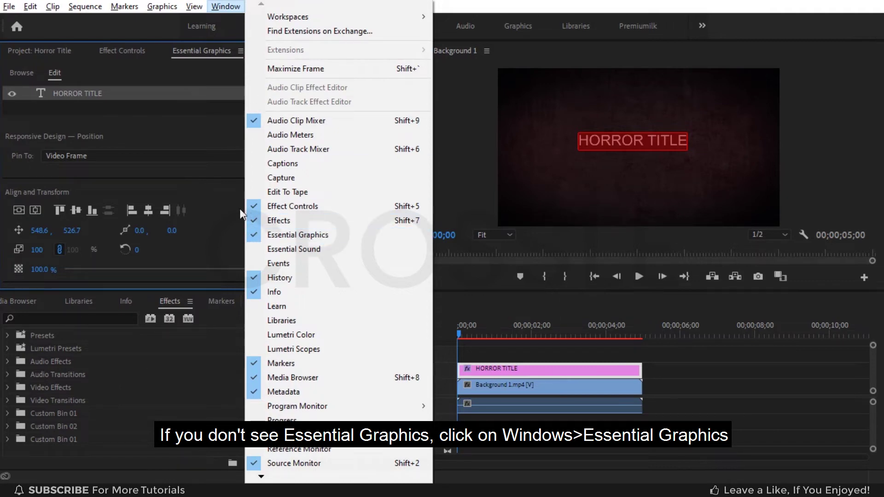
pyautogui.moveTo(383, 119); pyautogui.dragTo(384, 191)
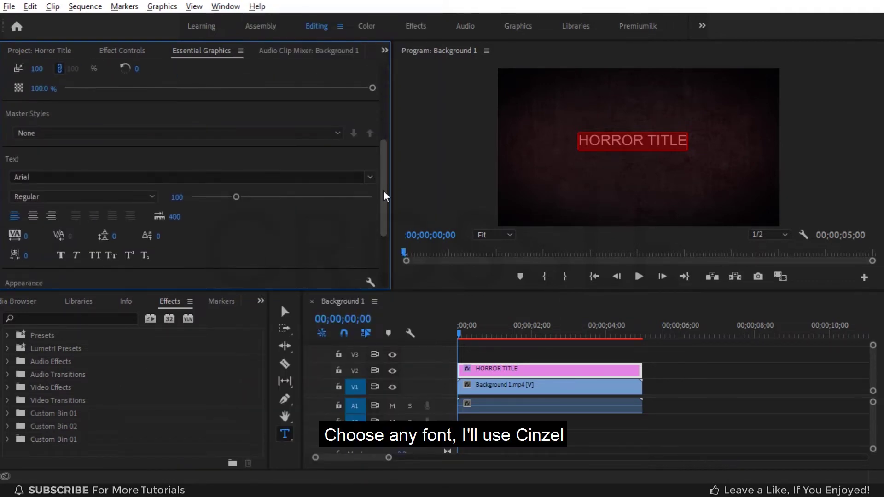
pyautogui.click(370, 178)
pyautogui.write('CINZEL')
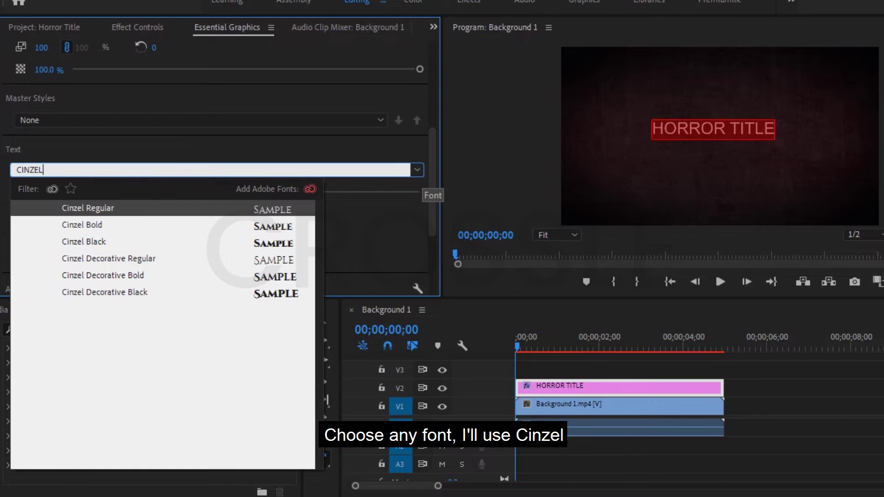
pyautogui.click(259, 229)
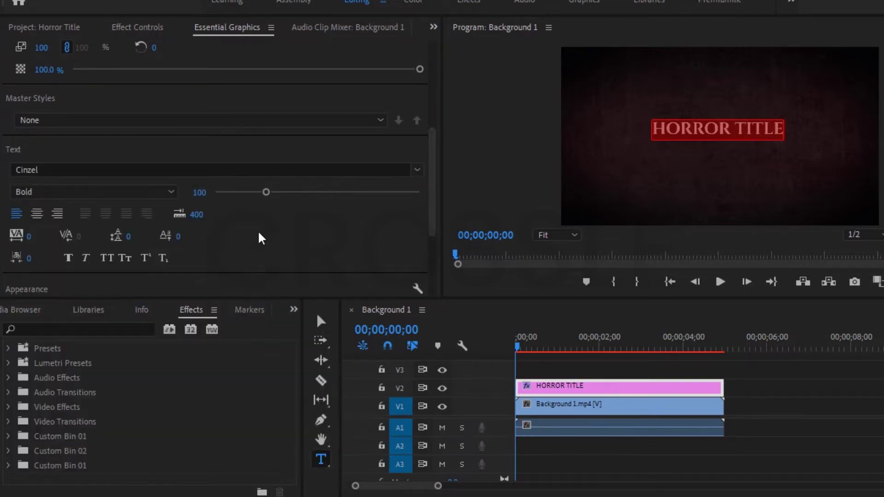
pyautogui.click(196, 191)
pyautogui.write('120')
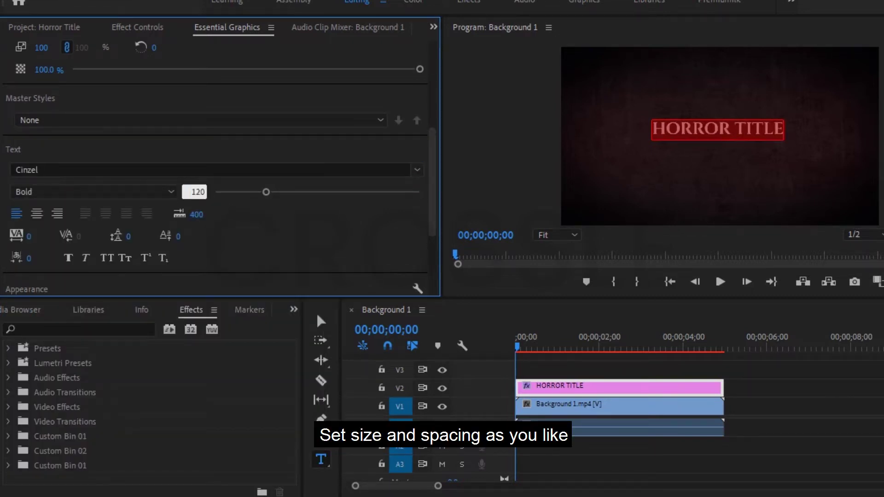
pyautogui.press('Return')
pyautogui.click(29, 236)
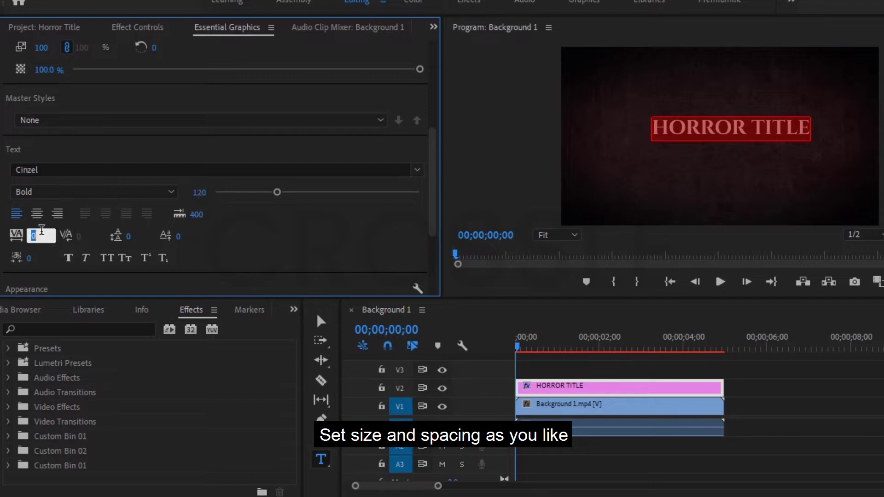
pyautogui.write('10')
pyautogui.press('Return')
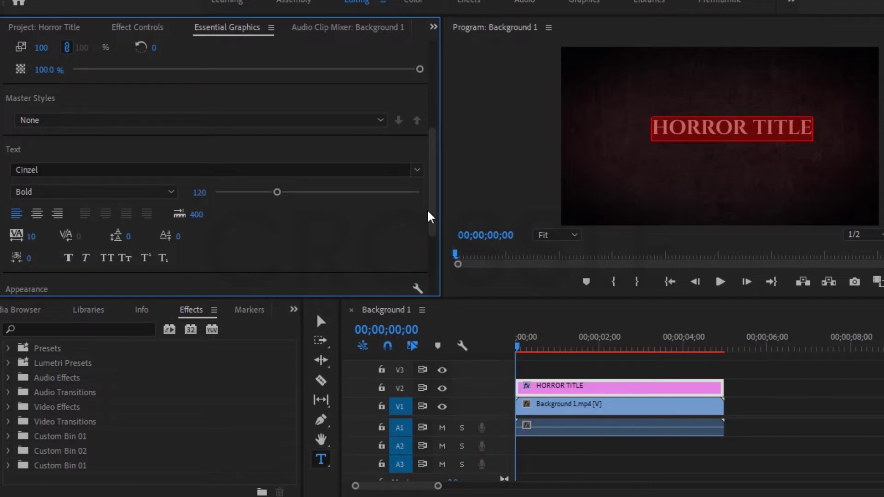
# Fill the HORROR TITLE text with red #F9203A
pyautogui.moveTo(431, 218); pyautogui.dragTo(433, 246)
pyautogui.click(45, 240)
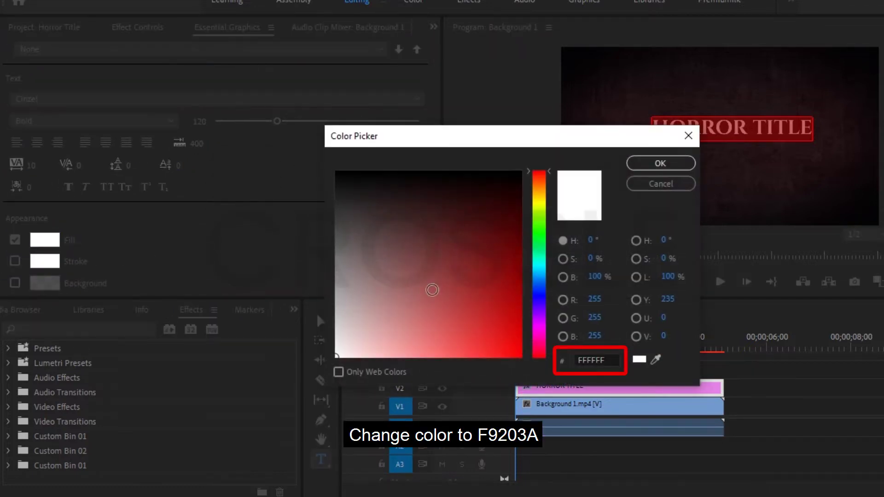
pyautogui.doubleClick(588, 360)
pyautogui.write('F9')
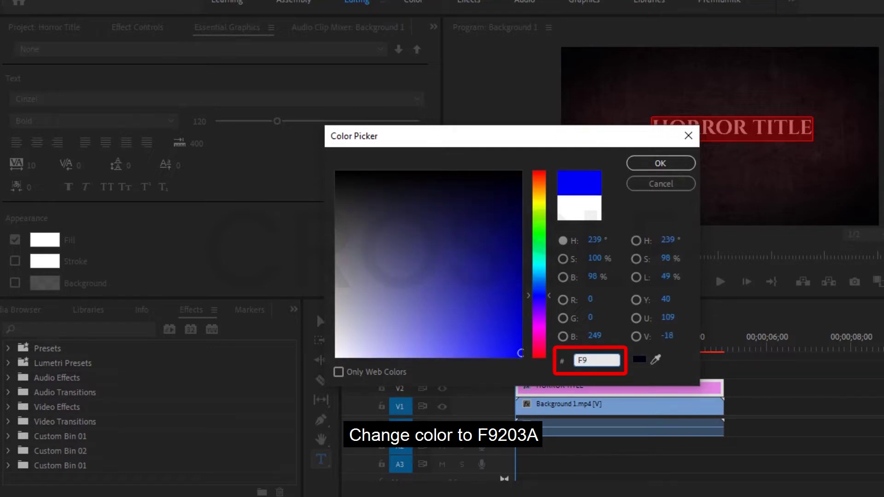
pyautogui.write('203A')
pyautogui.press('Return')
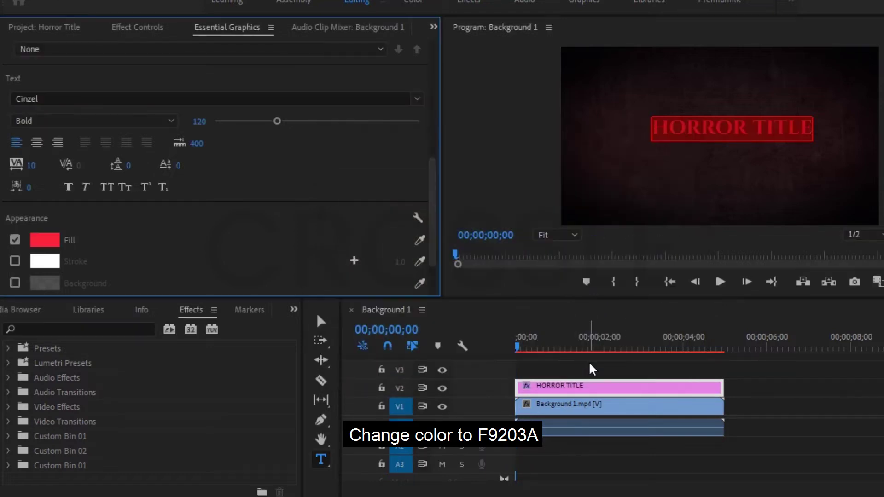
# Centre the title horizontally and vertically in the frame
pyautogui.scroll(5, 435, 189)
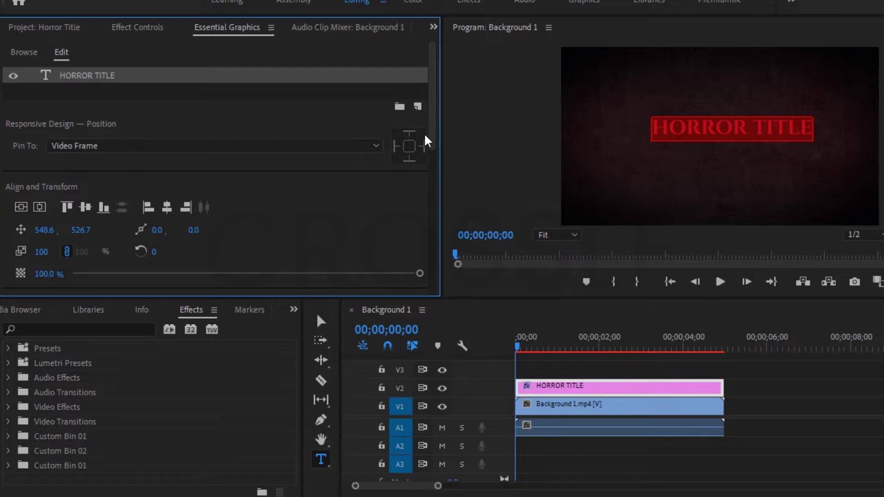
pyautogui.click(40, 207)
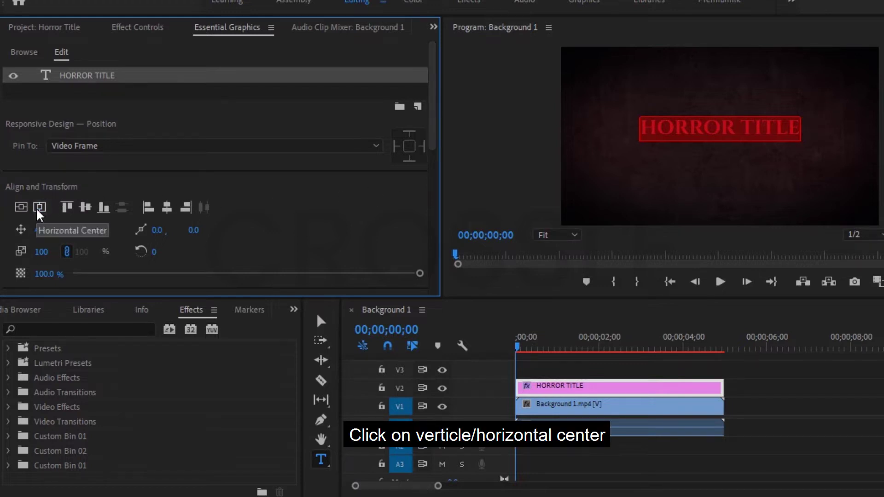
pyautogui.click(20, 207)
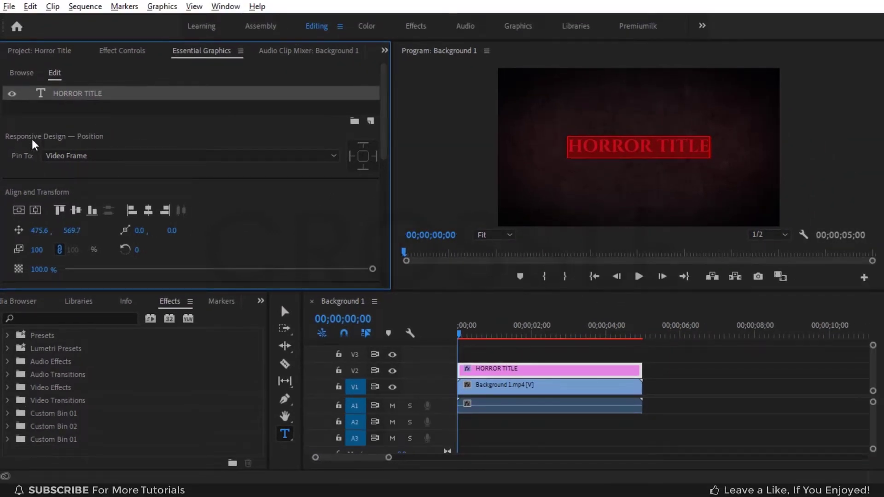
# Place Drop 1.mov above the title near 00;00;03;14 and preview it
pyautogui.click(36, 52)
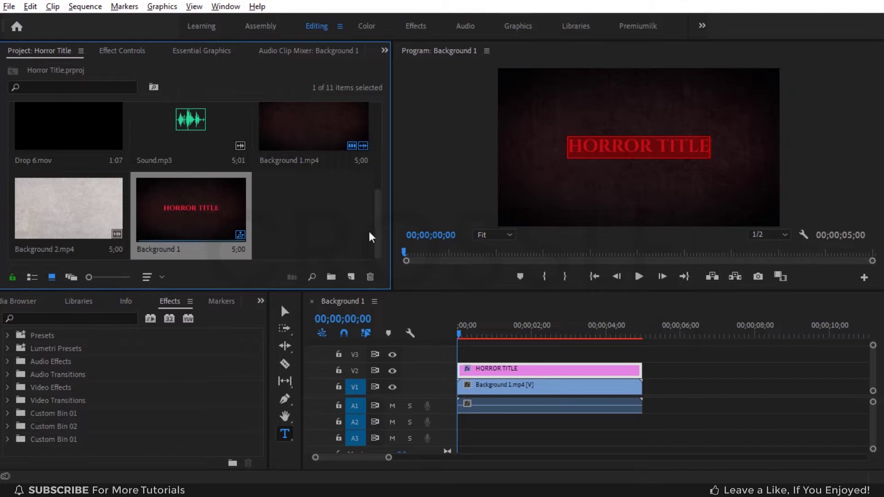
pyautogui.moveTo(377, 219); pyautogui.dragTo(379, 133)
pyautogui.click(180, 148)
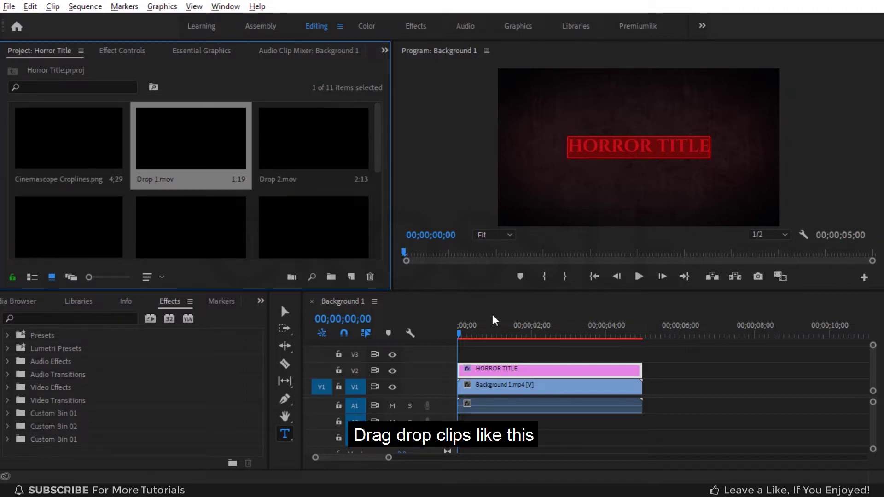
pyautogui.moveTo(470, 306); pyautogui.dragTo(599, 353)
pyautogui.click(588, 336)
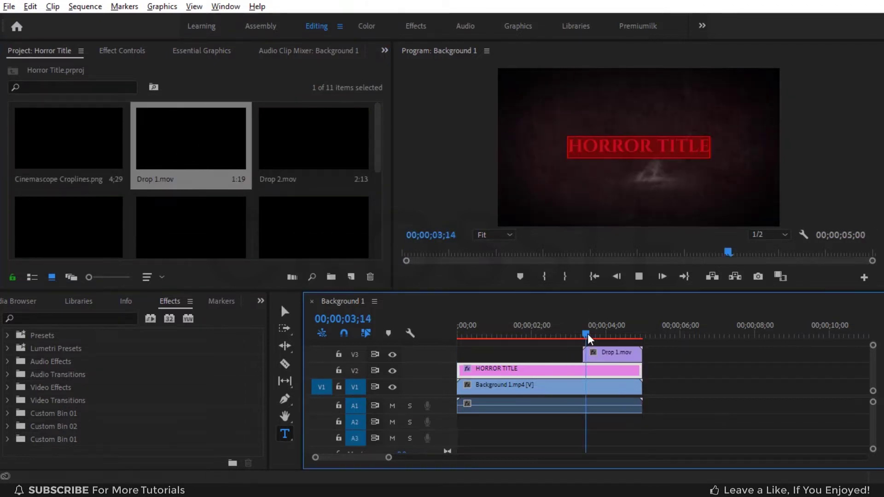
pyautogui.press('space')
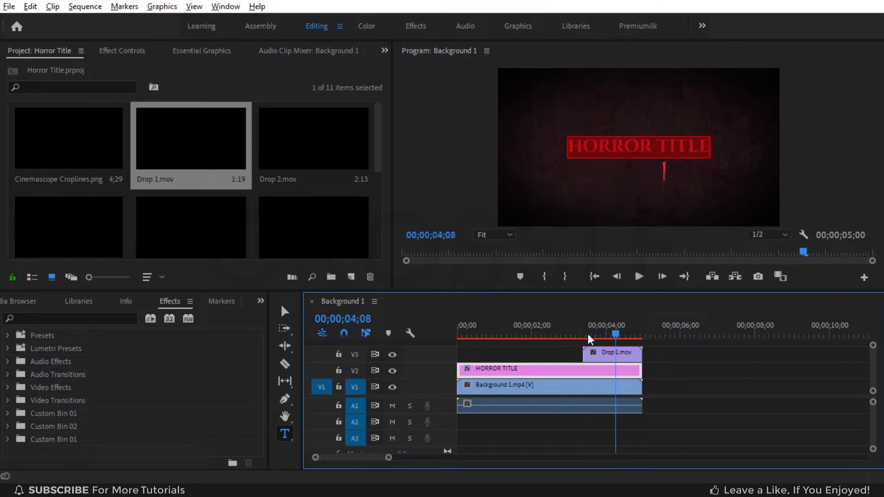
pyautogui.click(634, 356)
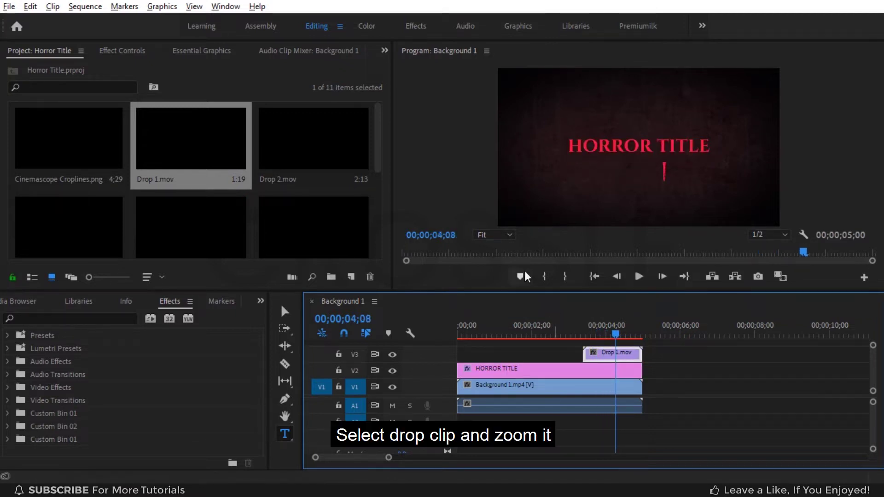
# Zoom the Program Monitor to 75% and position Drop 1 under the title's O
pyautogui.click(496, 236)
pyautogui.click(492, 311)
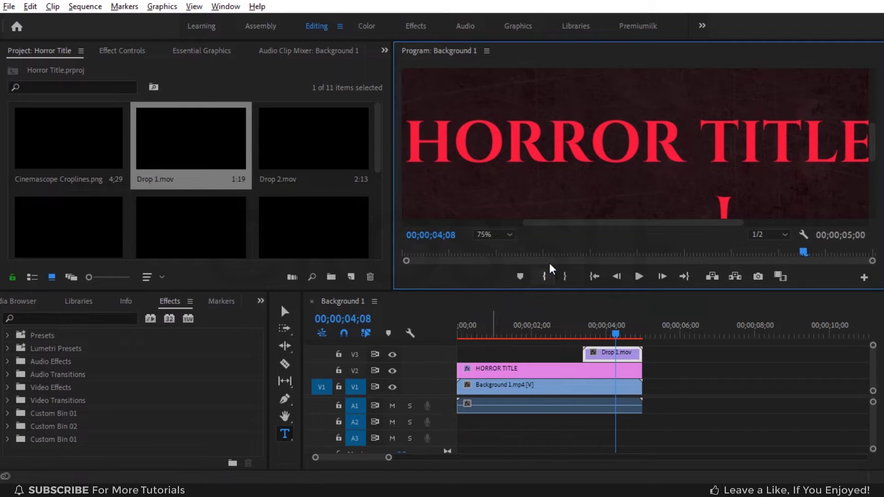
pyautogui.moveTo(569, 232); pyautogui.dragTo(563, 231)
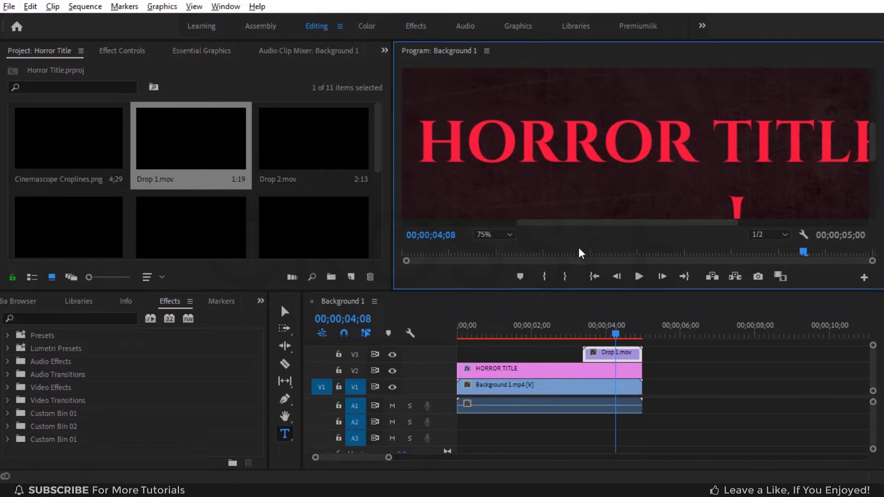
pyautogui.click(122, 51)
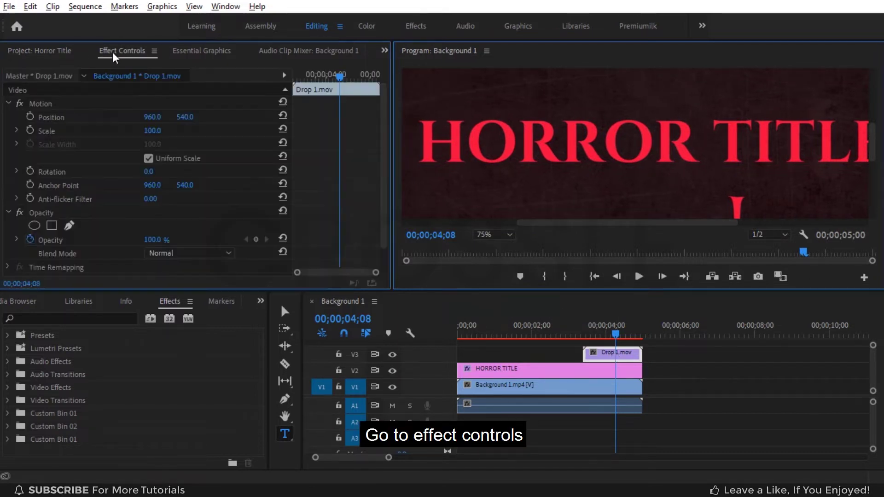
pyautogui.moveTo(152, 116)
pyautogui.mouseDown()
pyautogui.moveTo(134, 117)
pyautogui.moveTo(184, 130)
pyautogui.moveTo(163, 117)
pyautogui.mouseUp()
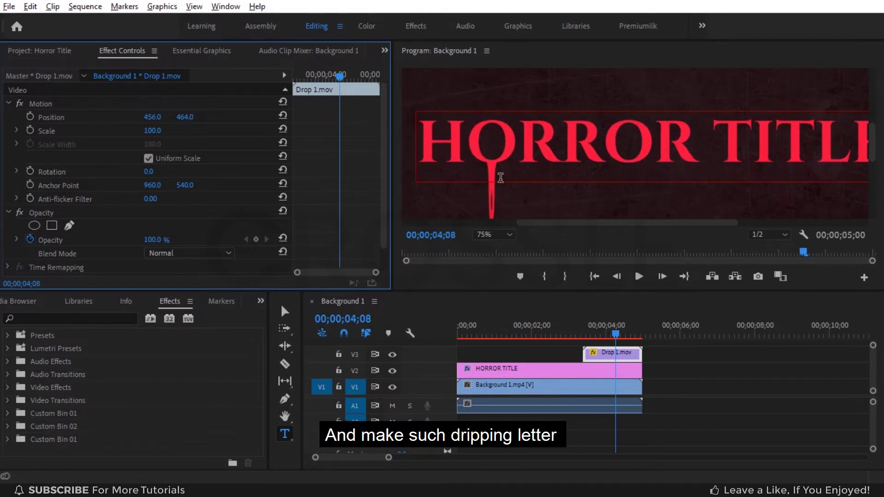
pyautogui.moveTo(873, 366); pyautogui.dragTo(873, 347)
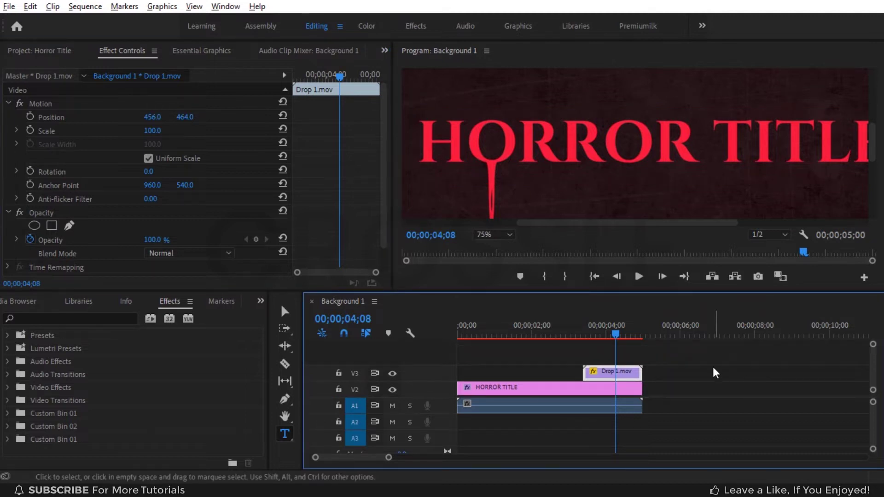
# Add Drop 2.mov on a new track and position it to drip from an R
pyautogui.click(40, 51)
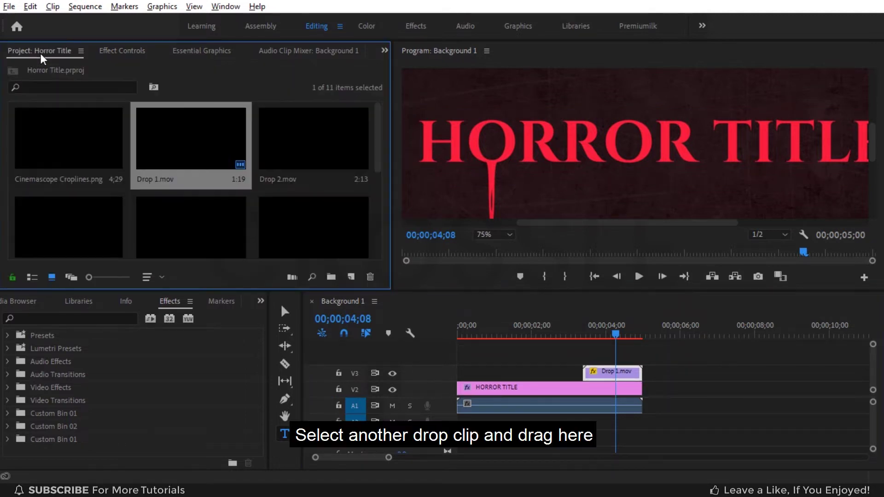
pyautogui.moveTo(313, 152)
pyautogui.mouseDown()
pyautogui.moveTo(447, 308)
pyautogui.moveTo(614, 354)
pyautogui.mouseUp()
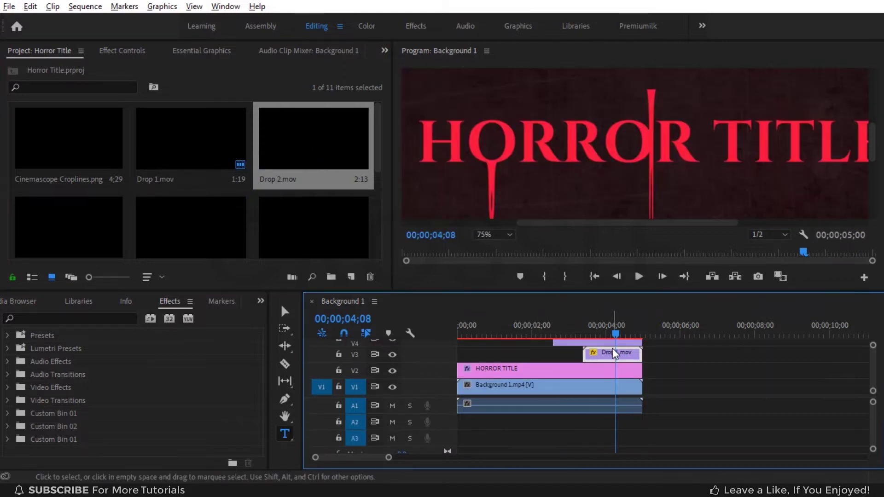
pyautogui.moveTo(614, 354); pyautogui.dragTo(616, 351)
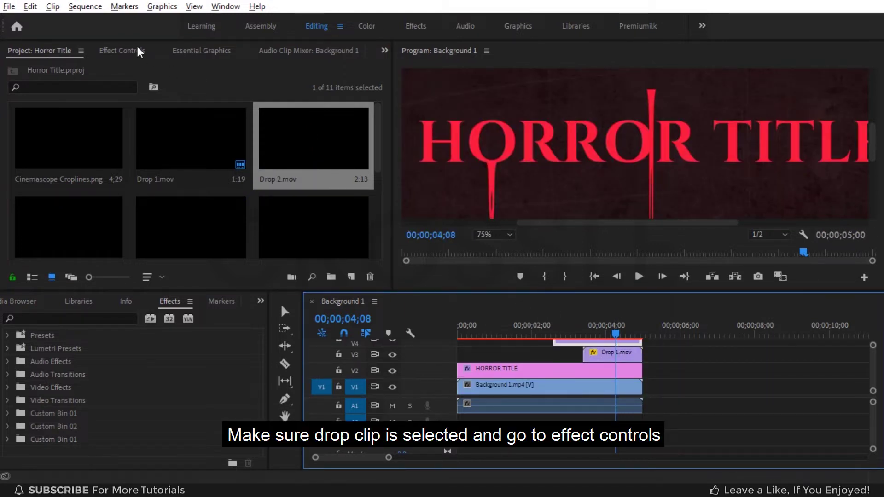
pyautogui.click(122, 50)
pyautogui.moveTo(153, 118); pyautogui.dragTo(78, 118)
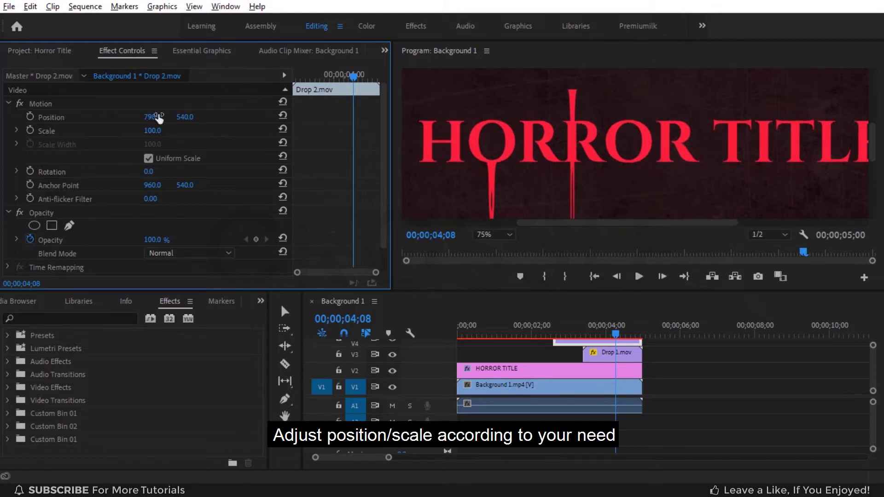
pyautogui.moveTo(183, 119); pyautogui.dragTo(239, 119)
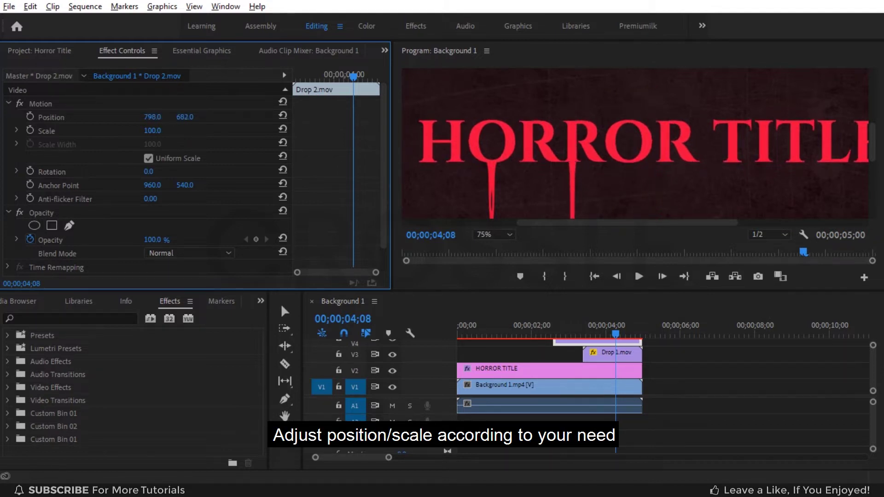
pyautogui.moveTo(156, 122)
pyautogui.mouseDown()
pyautogui.moveTo(188, 117)
pyautogui.moveTo(155, 117)
pyautogui.mouseUp()
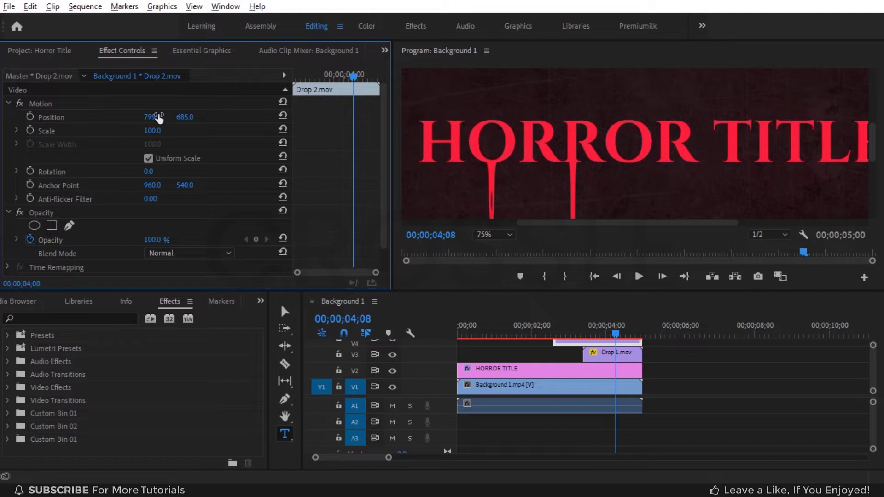
pyautogui.moveTo(874, 383); pyautogui.dragTo(874, 364)
pyautogui.click(26, 51)
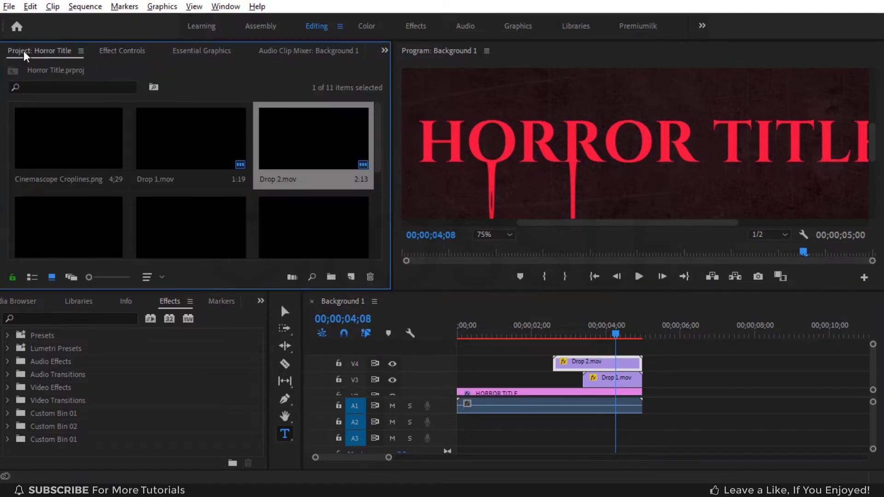
# Add Drop 3.mov on a new track, scaled to 77 and positioned beneath the letters
pyautogui.moveTo(89, 250); pyautogui.dragTo(594, 357)
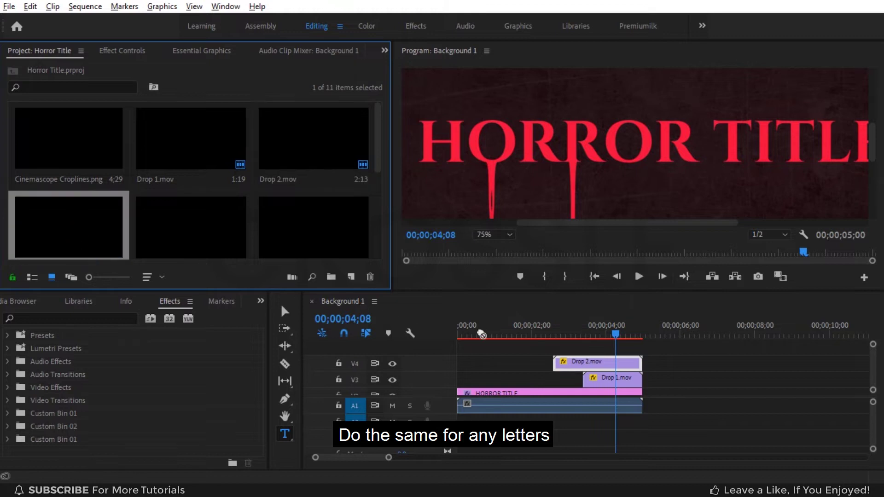
pyautogui.click(620, 362)
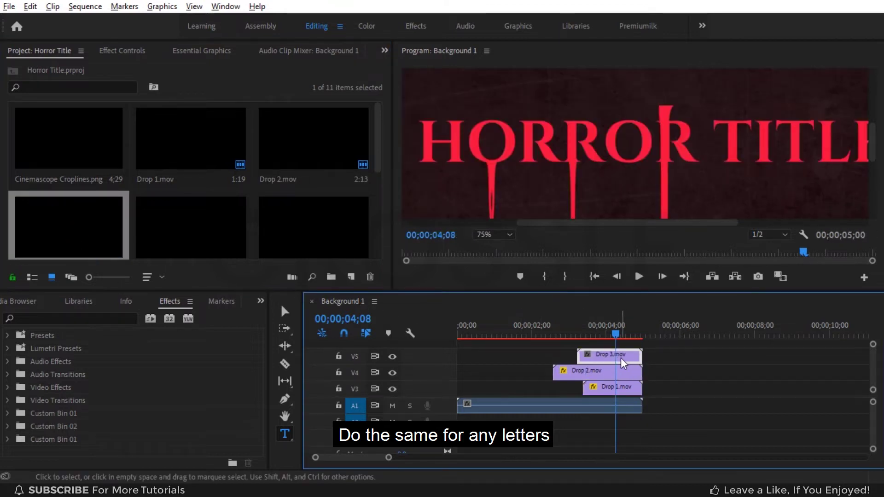
pyautogui.click(113, 52)
pyautogui.moveTo(185, 116); pyautogui.dragTo(240, 116)
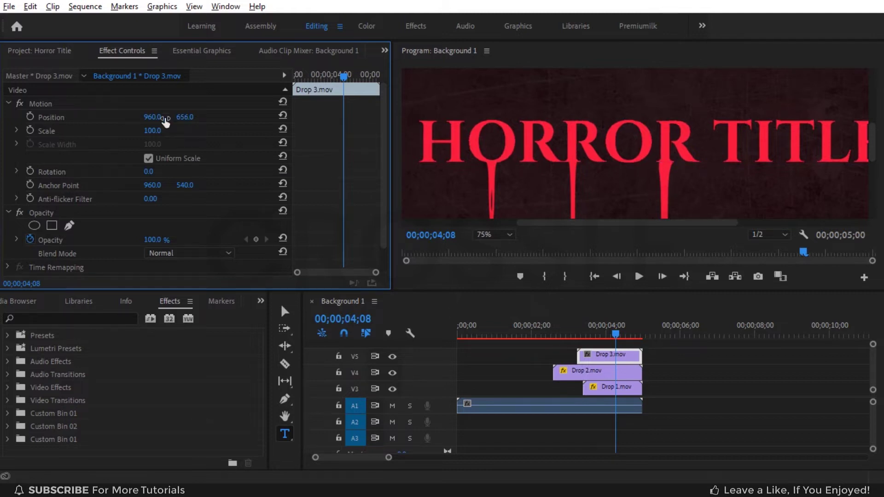
pyautogui.moveTo(152, 116)
pyautogui.mouseDown()
pyautogui.moveTo(138, 130)
pyautogui.moveTo(187, 116)
pyautogui.moveTo(176, 118)
pyautogui.mouseUp()
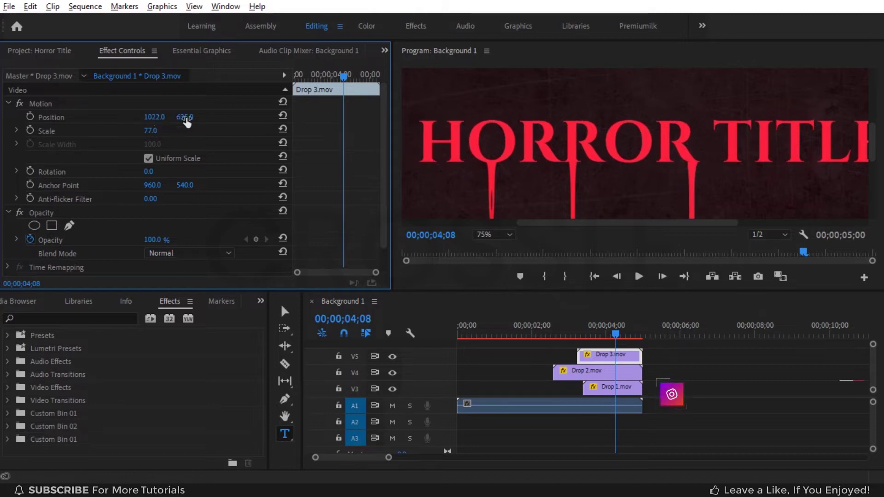
pyautogui.moveTo(529, 224); pyautogui.dragTo(584, 226)
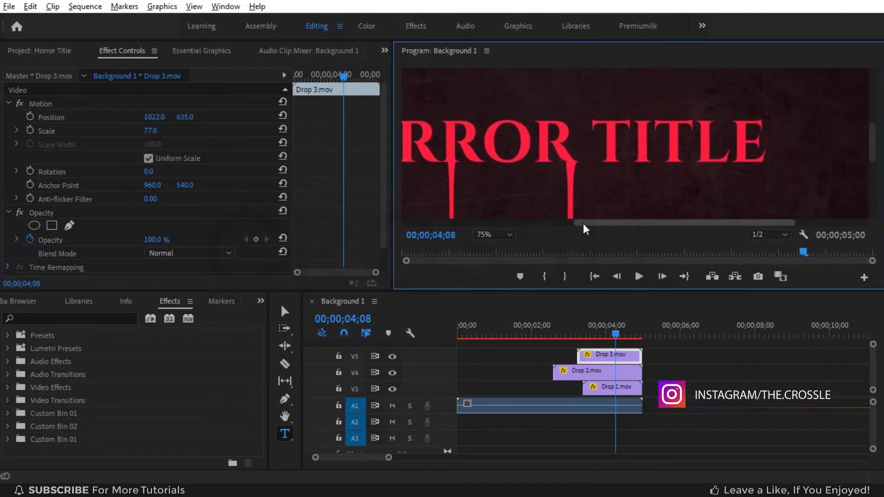
# Add Drop 4 on a track above Drop 3 and shift it right to 1033
pyautogui.click(29, 51)
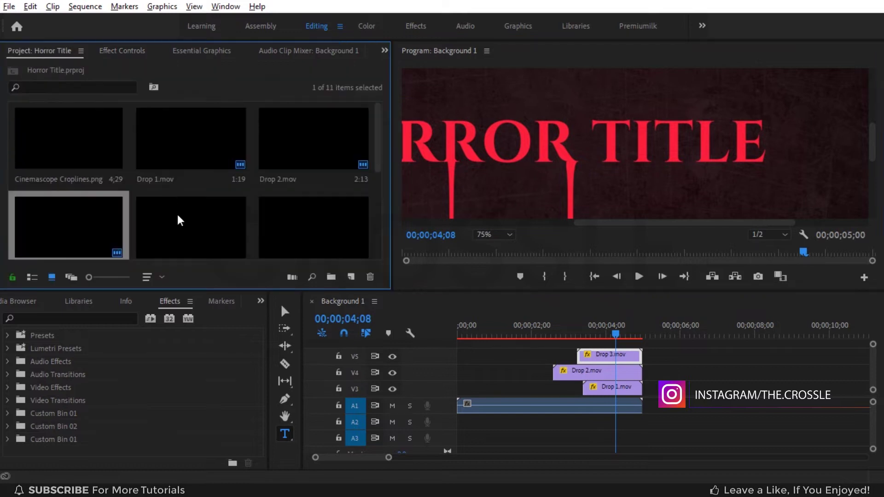
pyautogui.click(181, 227)
pyautogui.moveTo(380, 265); pyautogui.dragTo(601, 353)
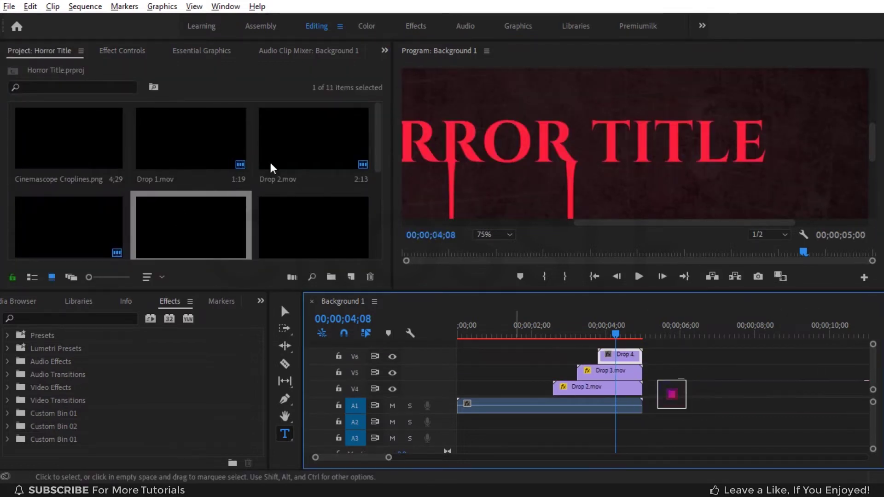
pyautogui.click(122, 50)
pyautogui.moveTo(152, 117); pyautogui.dragTo(203, 119)
pyautogui.click(46, 50)
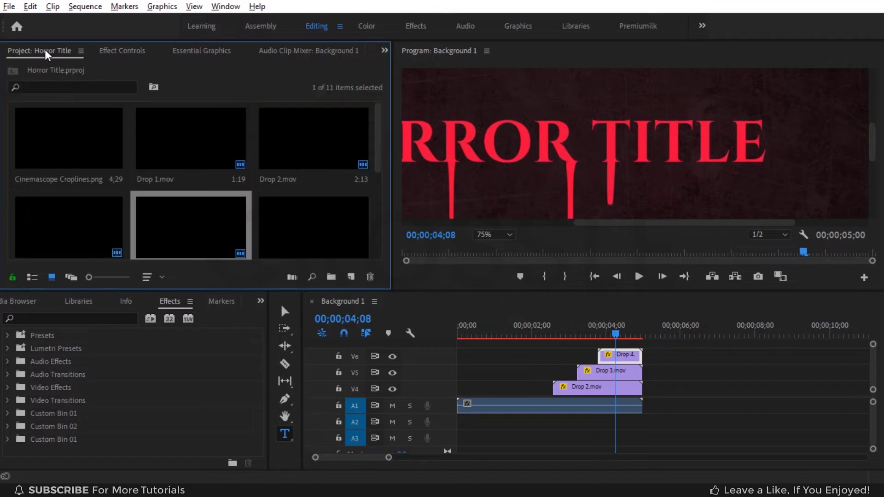
# Add Drop 5.mov on track V7 and move it right and slightly up
pyautogui.moveTo(305, 223); pyautogui.dragTo(603, 352)
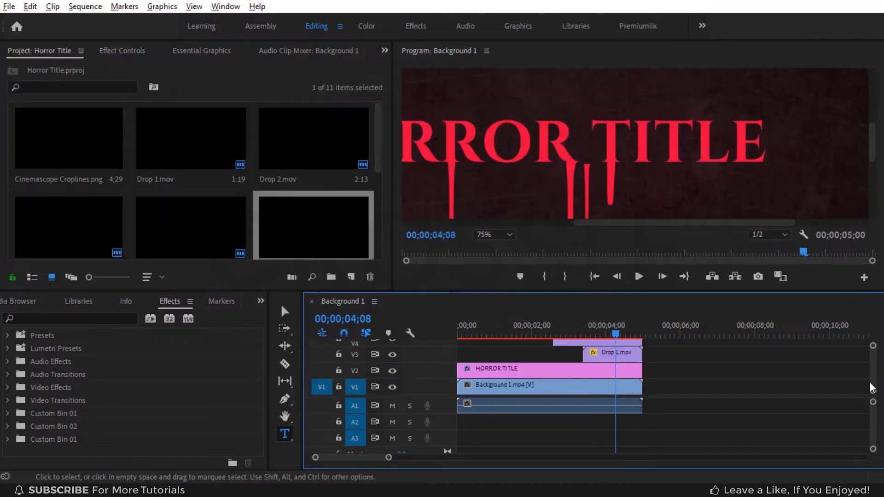
pyautogui.scroll(3, 603, 352)
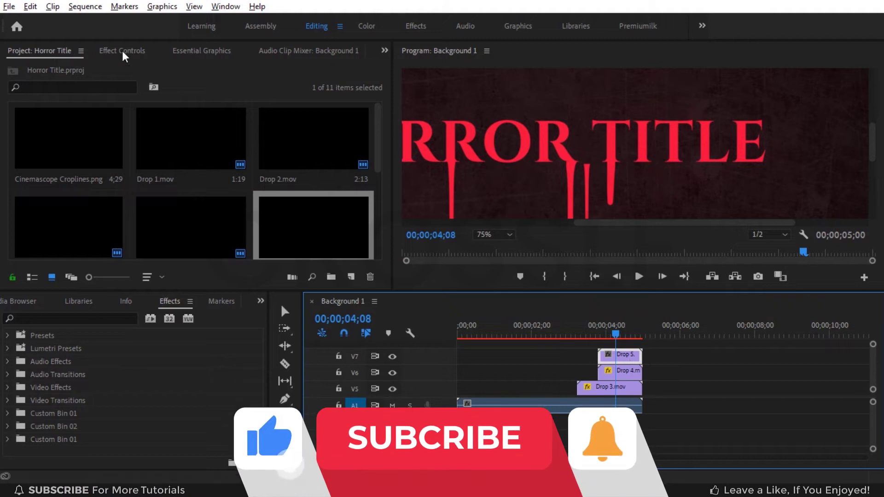
pyautogui.click(122, 51)
pyautogui.moveTo(155, 117); pyautogui.dragTo(177, 117)
pyautogui.click(587, 228)
pyautogui.moveTo(587, 223); pyautogui.dragTo(477, 224)
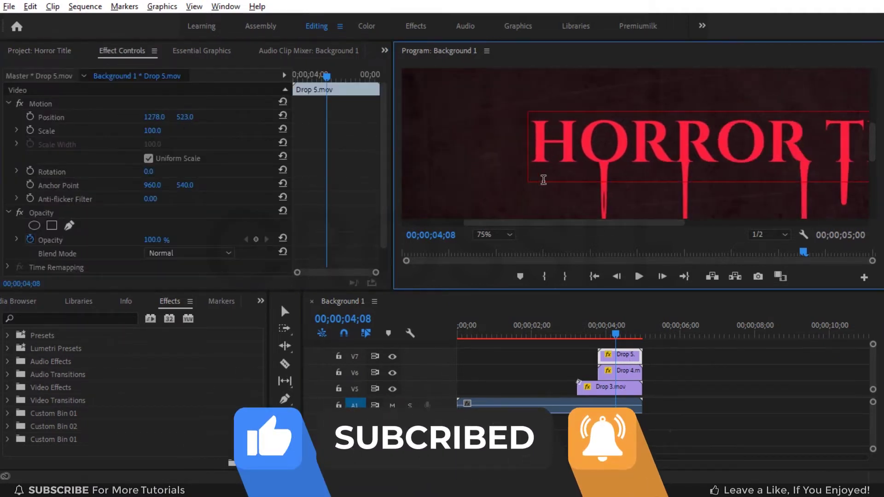
# Add Drop 6.mov on V8 at 720, 534 and set the monitor zoom to Fit
pyautogui.click(42, 51)
pyautogui.scroll(-2, 379, 142)
pyautogui.moveTo(323, 246); pyautogui.dragTo(619, 350)
pyautogui.click(122, 51)
pyautogui.moveTo(152, 117); pyautogui.dragTo(58, 117)
pyautogui.moveTo(185, 117); pyautogui.dragTo(220, 129)
pyautogui.click(484, 236)
pyautogui.click(492, 251)
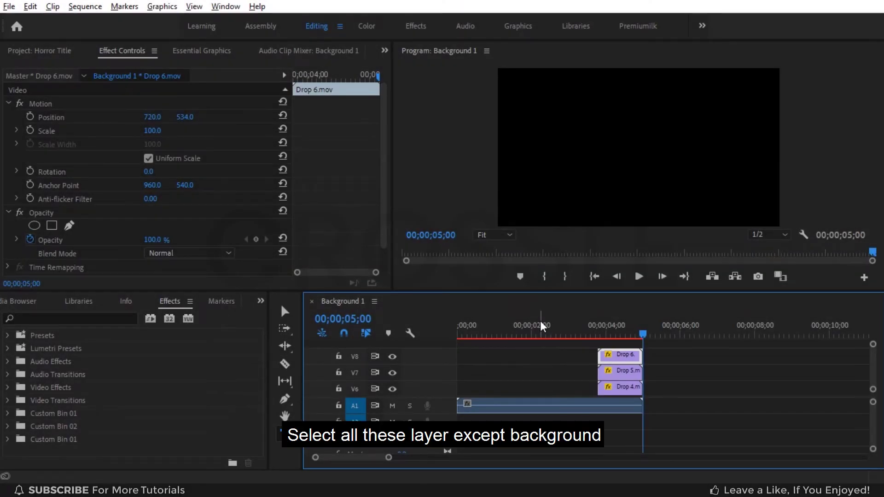
# Nest the HORROR TITLE text and all six drip clips into a sequence named TEXT
pyautogui.moveTo(665, 356)
pyautogui.mouseDown()
pyautogui.moveTo(616, 383)
pyautogui.moveTo(595, 411)
pyautogui.mouseUp()
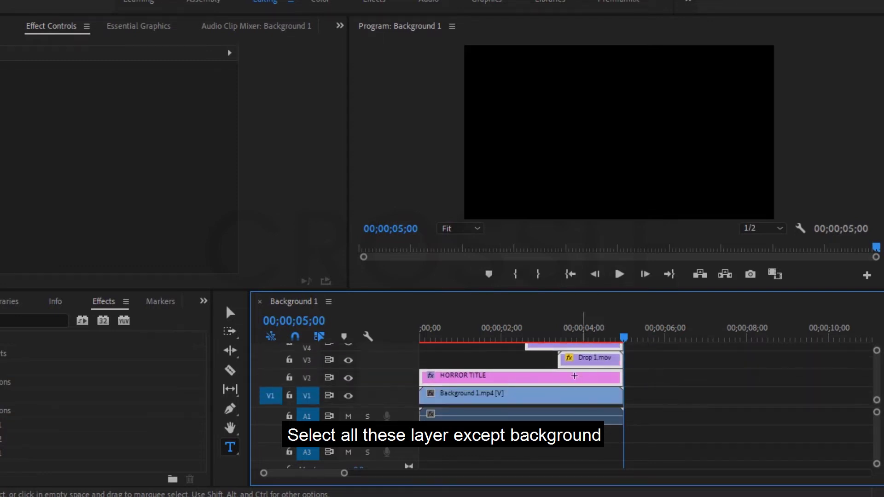
pyautogui.moveTo(594, 410); pyautogui.dragTo(554, 384)
pyautogui.rightClick(554, 384)
pyautogui.click(596, 307)
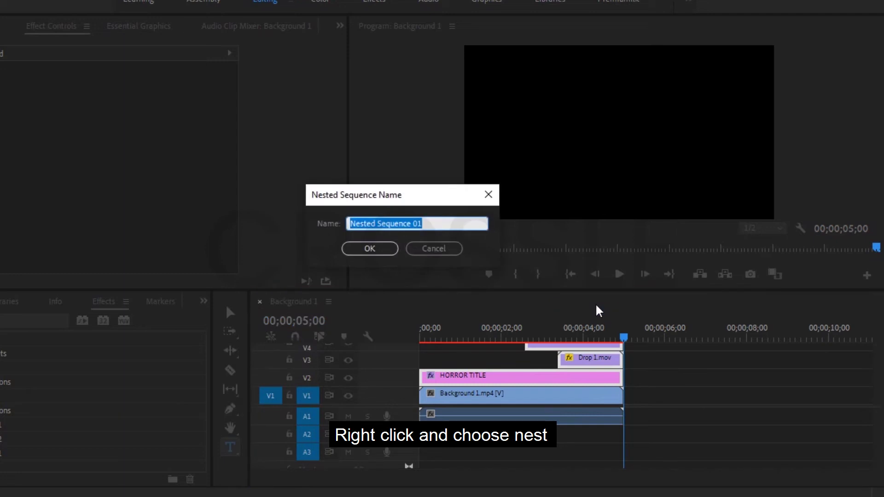
pyautogui.write('TEXT')
pyautogui.press('Return')
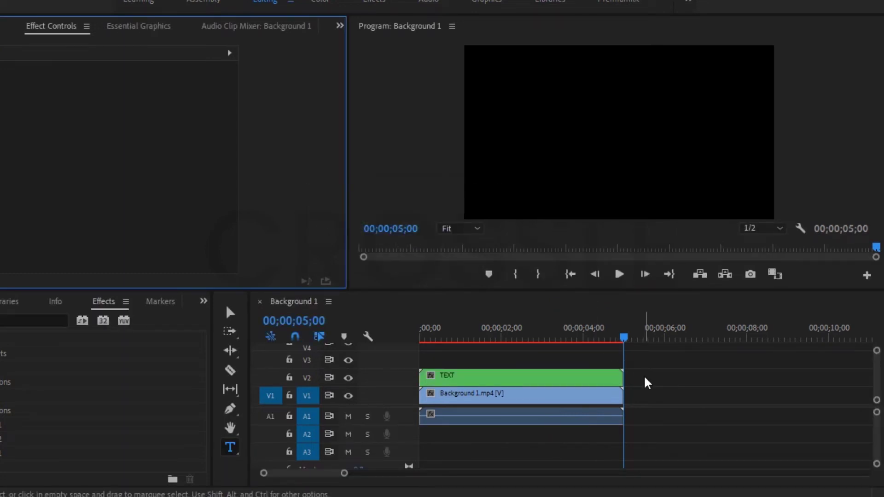
pyautogui.click(570, 274)
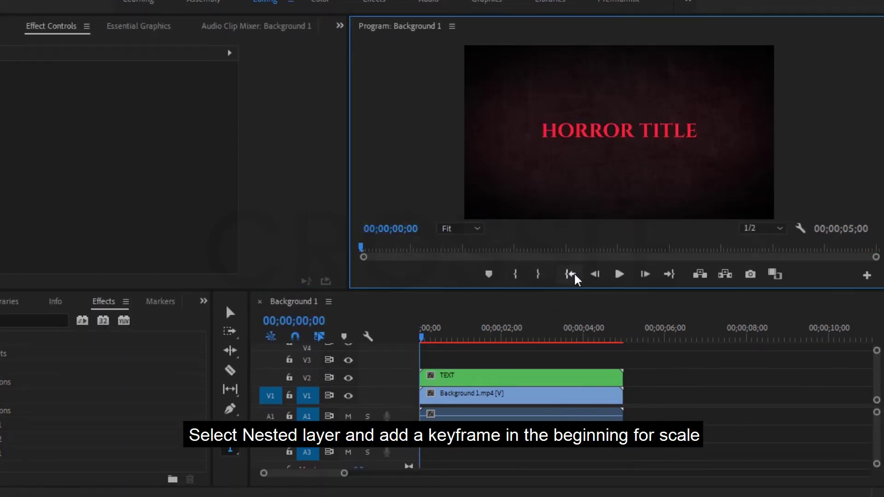
# Keyframe the TEXT nest's Scale from 110 at start to 100 at 00;00;03;29 with Ease In
pyautogui.click(614, 389)
pyautogui.click(76, 125)
pyautogui.click(37, 104)
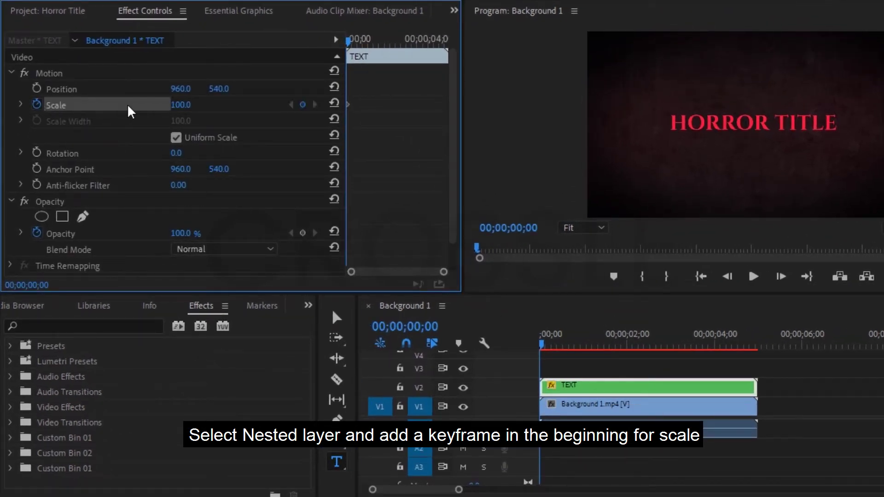
pyautogui.click(186, 104)
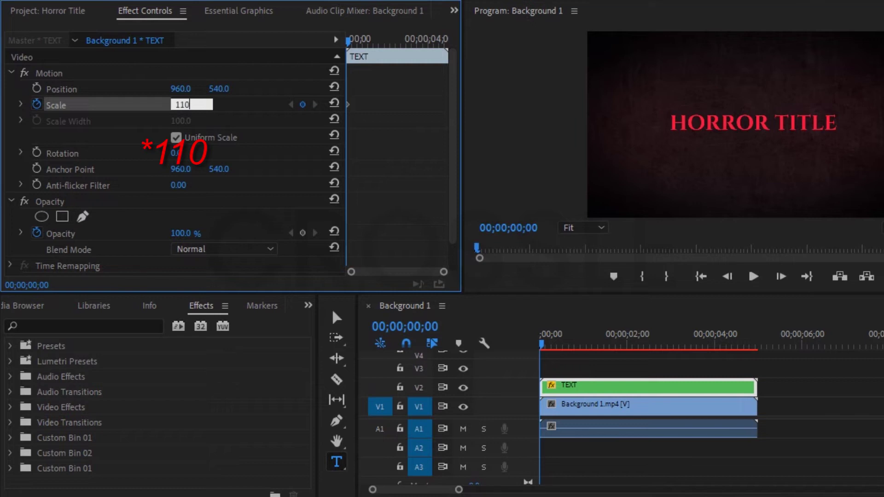
pyautogui.press('Return')
pyautogui.moveTo(363, 41); pyautogui.dragTo(430, 46)
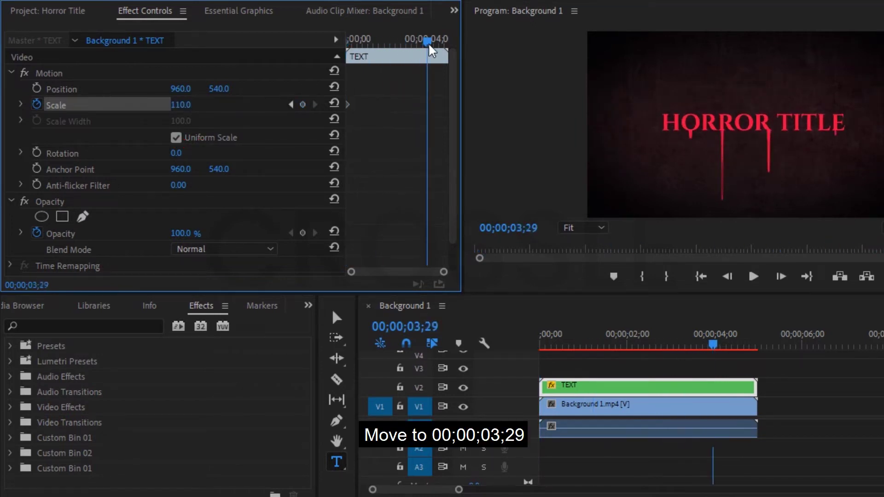
pyautogui.click(335, 103)
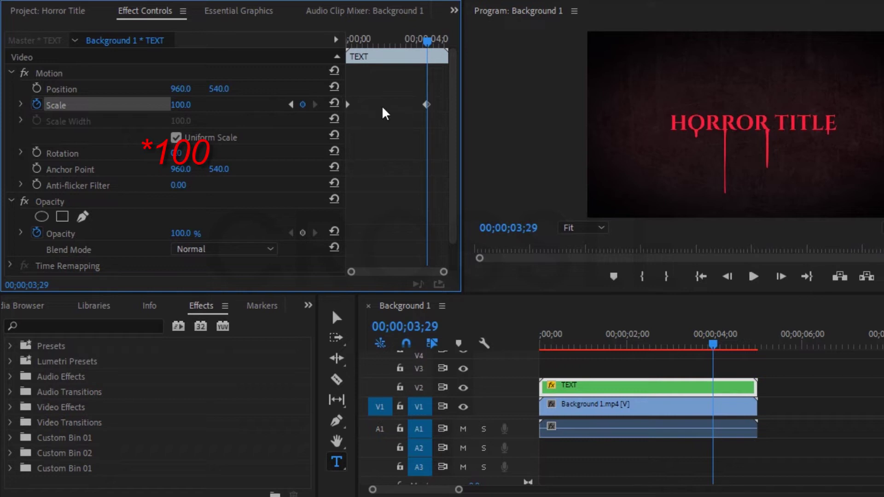
pyautogui.rightClick(427, 105)
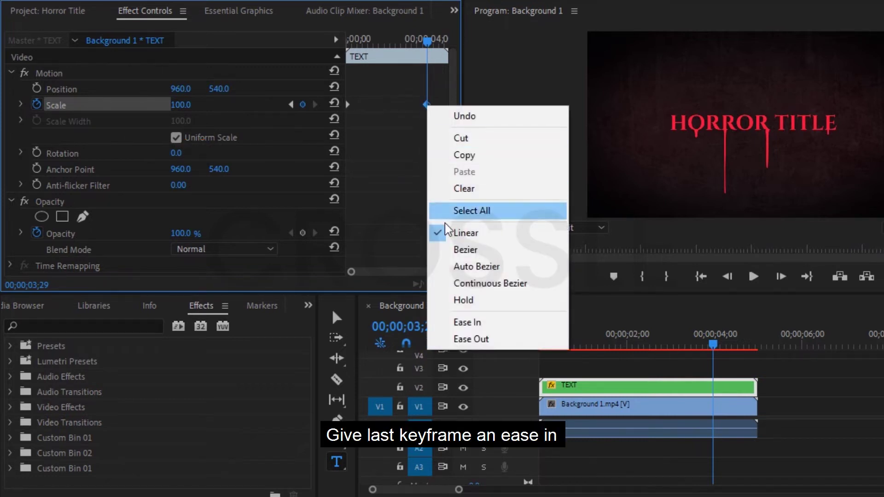
pyautogui.click(462, 318)
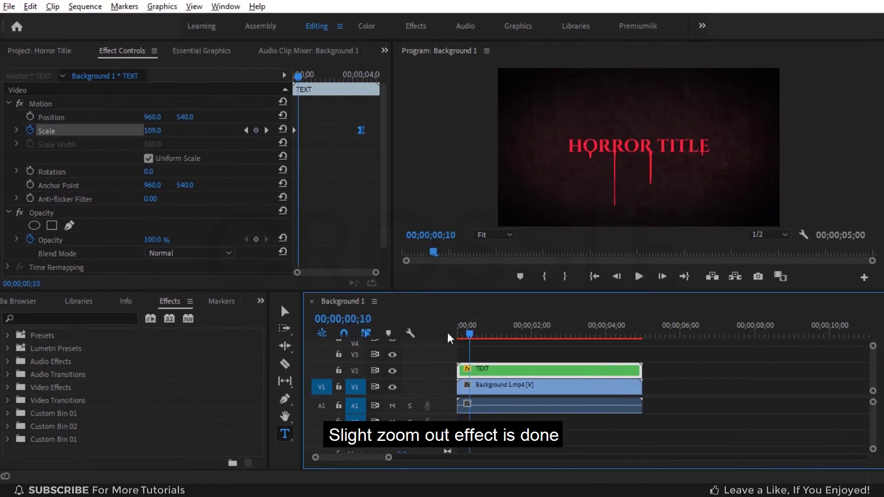
pyautogui.press('space')
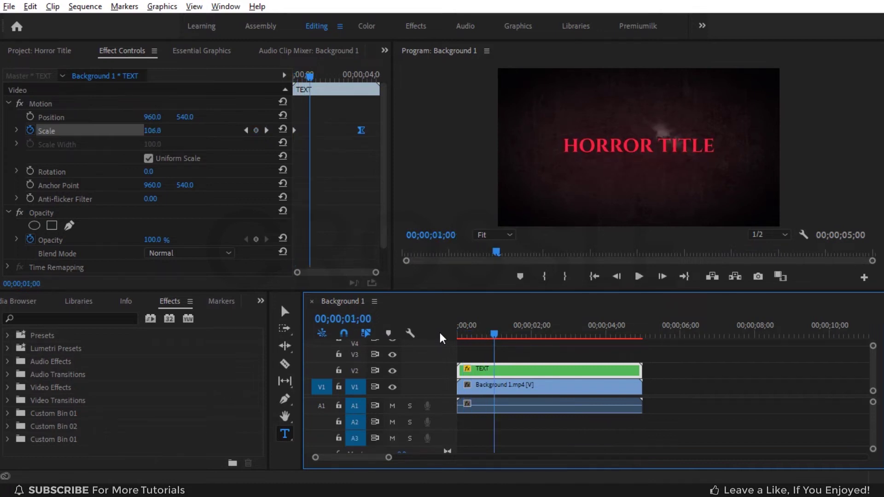
pyautogui.click(41, 52)
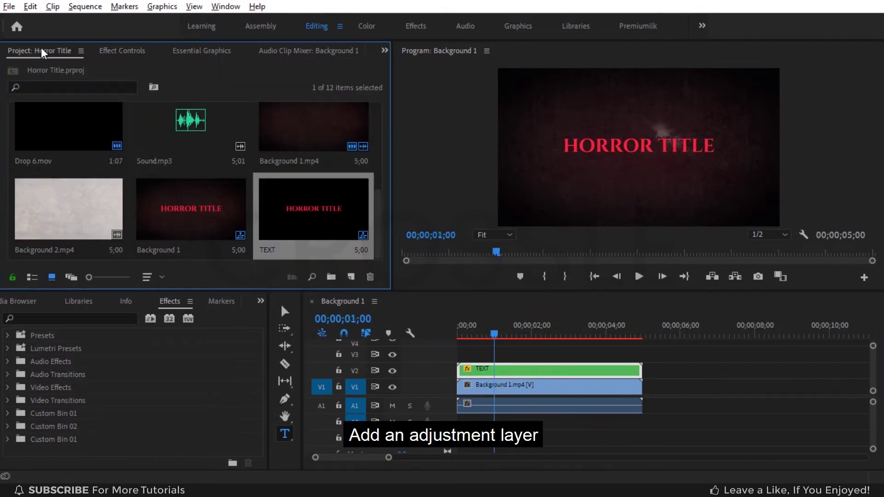
# Create an Adjustment Layer and place it on V3 above TEXT, matching the clips' length
pyautogui.click(350, 277)
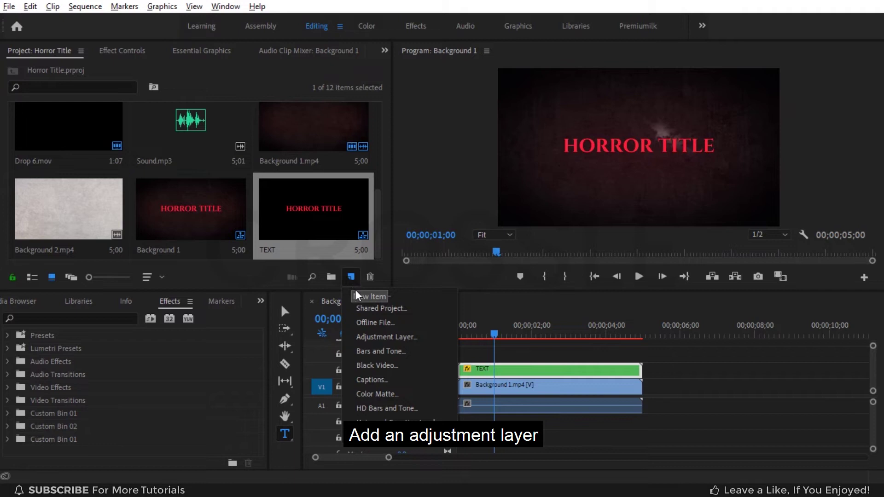
pyautogui.click(368, 337)
pyautogui.click(457, 285)
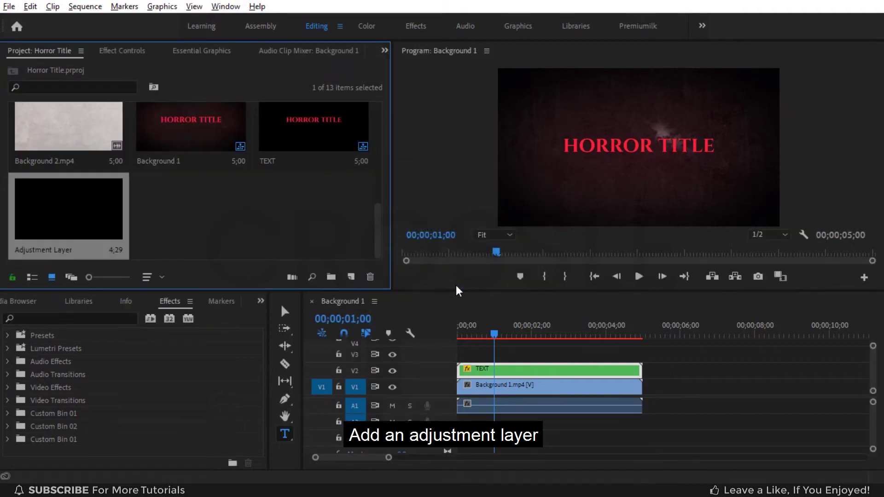
pyautogui.moveTo(66, 232); pyautogui.dragTo(467, 354)
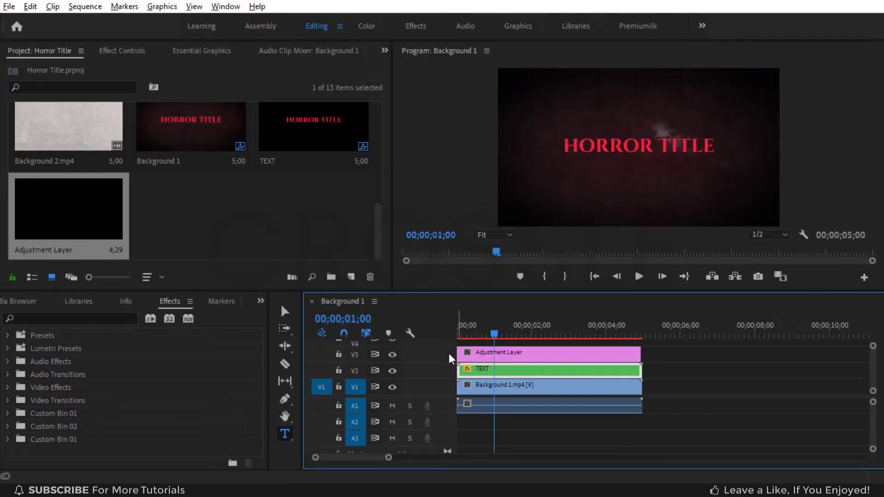
pyautogui.moveTo(640, 354); pyautogui.dragTo(642, 354)
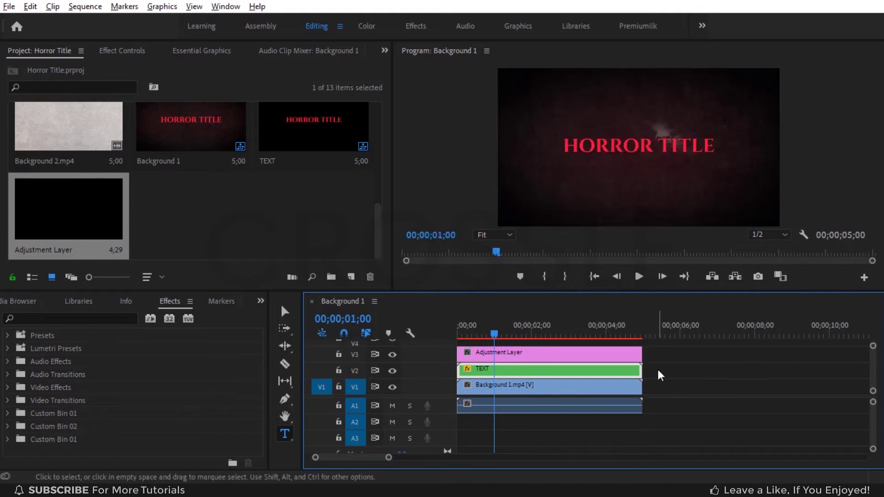
pyautogui.click(581, 356)
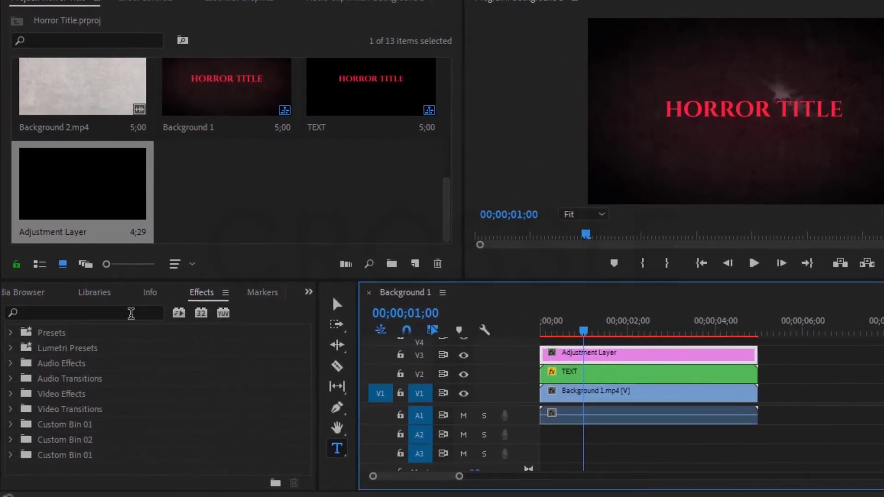
# Apply Gaussian Blur to the adjustment layer with Repeat Edge Pixels enabled
pyautogui.click(114, 315)
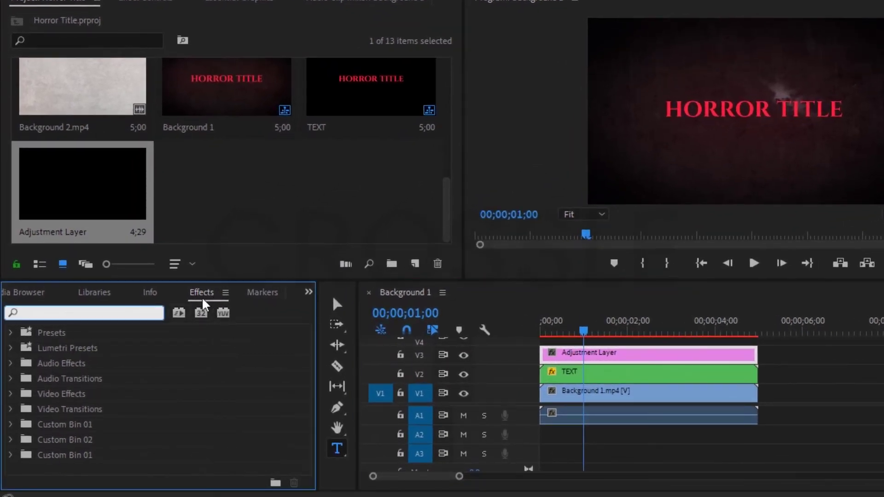
pyautogui.write('gaussian')
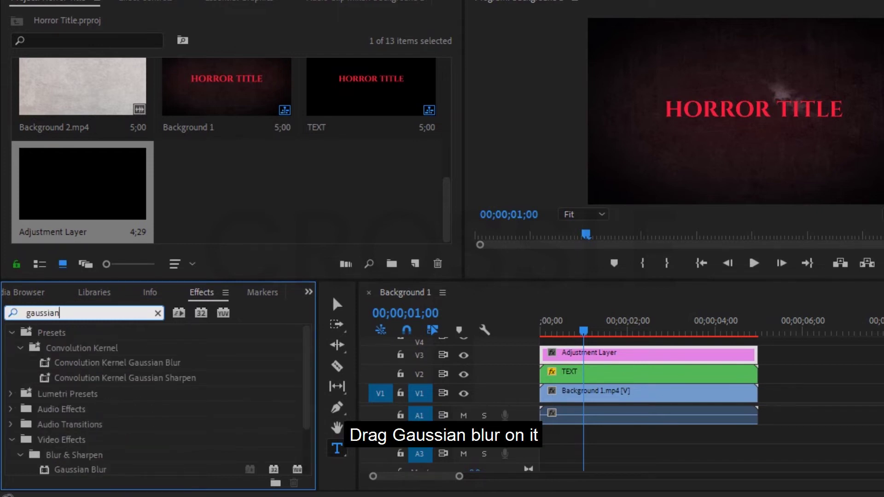
pyautogui.write(' blur')
pyautogui.moveTo(104, 451); pyautogui.dragTo(601, 364)
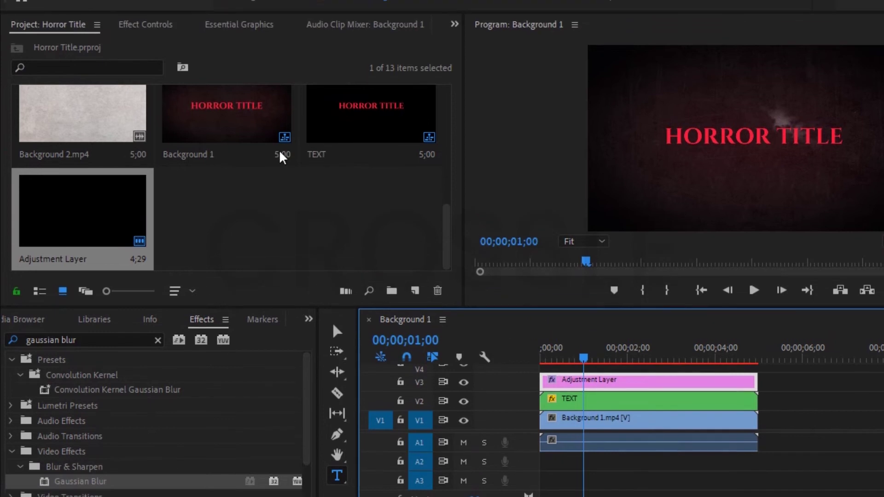
pyautogui.click(142, 43)
pyautogui.moveTo(457, 152); pyautogui.dragTo(452, 242)
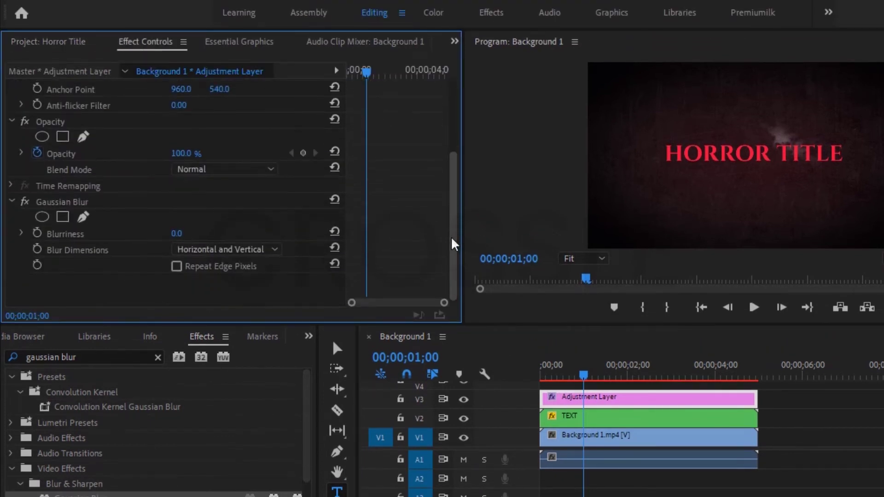
pyautogui.click(176, 267)
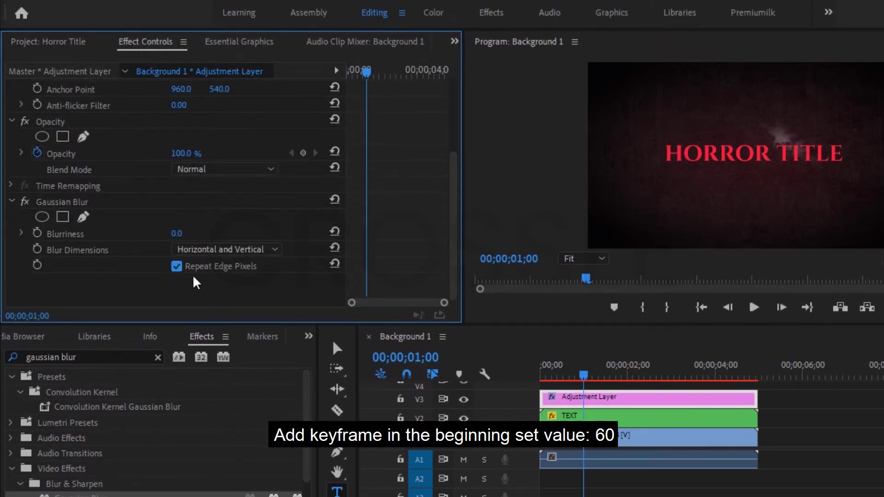
# Keyframe Blurriness from 60 at the start to 0 at 00;00;02;00, eased in
pyautogui.press('Home')
pyautogui.click(37, 233)
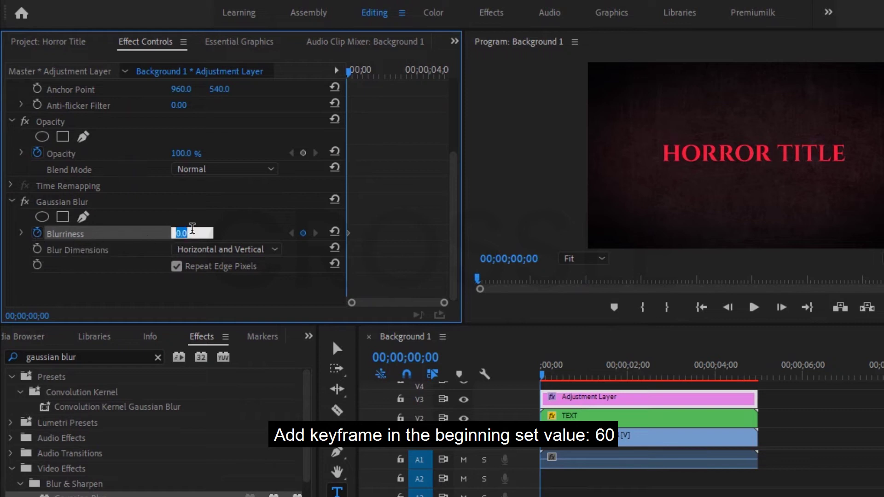
pyautogui.write('60')
pyautogui.press('Return')
pyautogui.moveTo(352, 73); pyautogui.dragTo(389, 74)
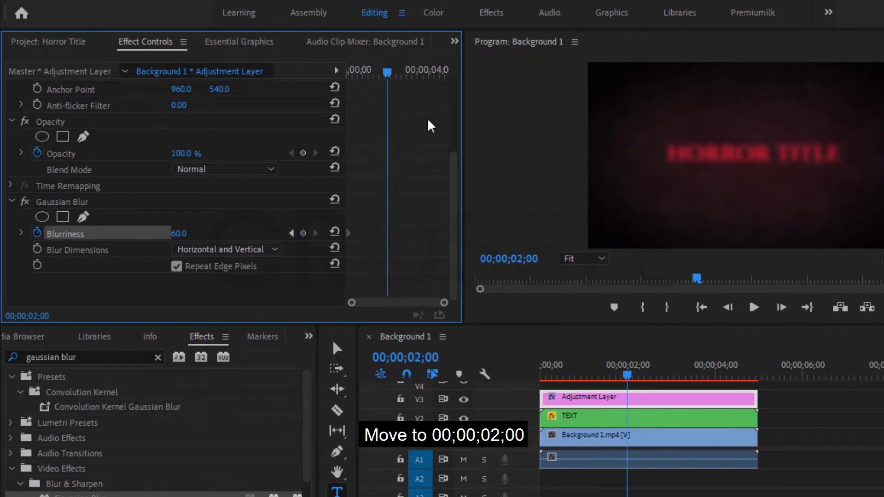
pyautogui.click(335, 232)
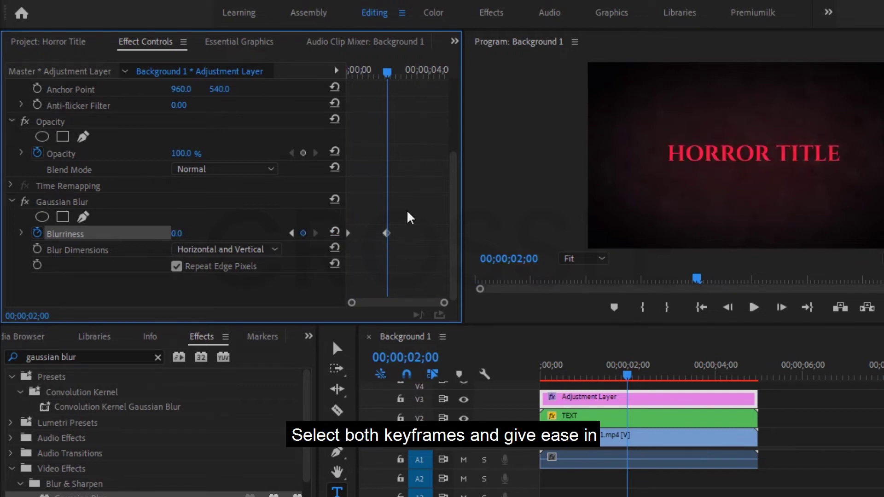
pyautogui.moveTo(404, 212); pyautogui.dragTo(340, 254)
pyautogui.rightClick(390, 234)
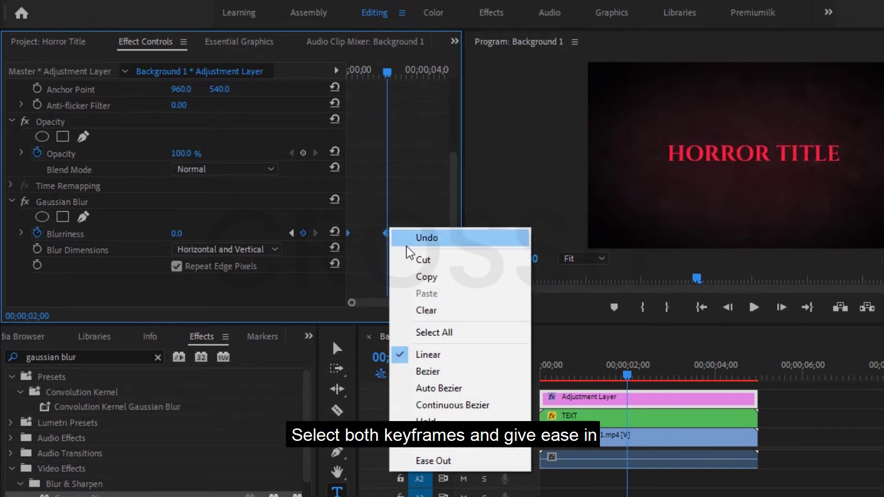
pyautogui.click(435, 456)
pyautogui.moveTo(473, 325); pyautogui.dragTo(445, 340)
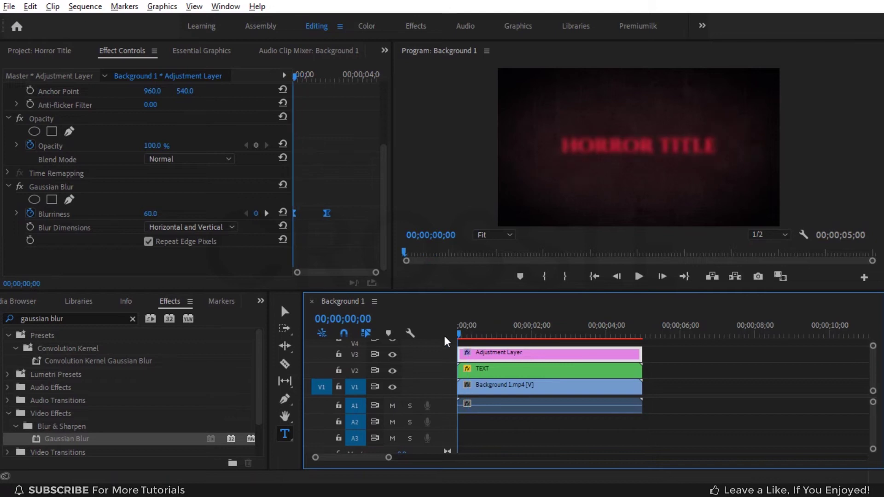
# Put Sound.mp3 on audio track A2 and Grabbing soil.mp4 after Background 1 on V1
pyautogui.click(49, 48)
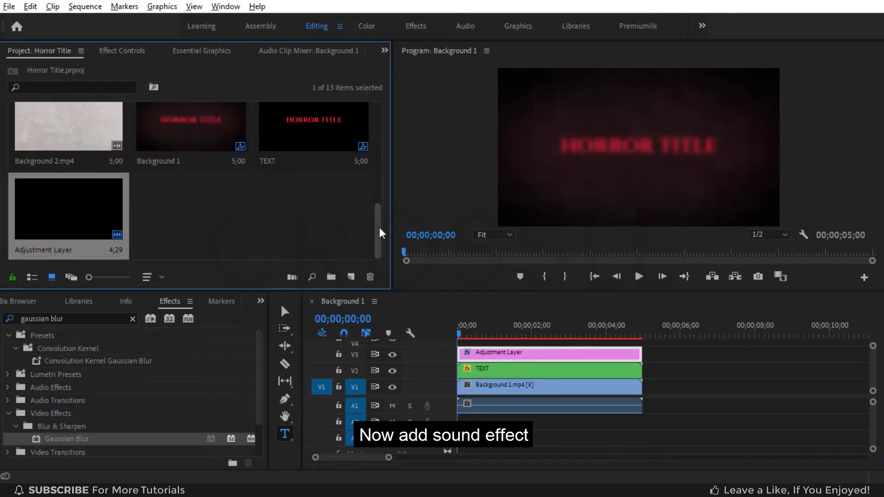
pyautogui.moveTo(375, 225); pyautogui.dragTo(379, 171)
pyautogui.moveTo(182, 198); pyautogui.dragTo(465, 421)
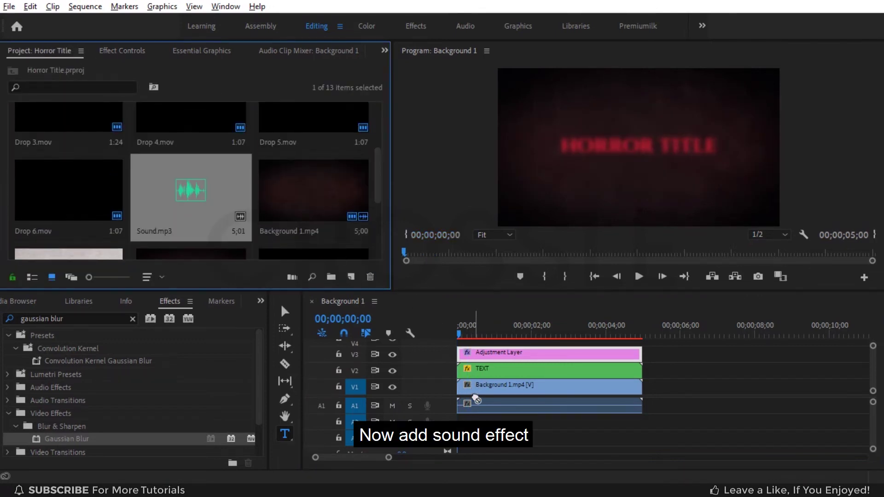
pyautogui.moveTo(518, 430); pyautogui.dragTo(522, 431)
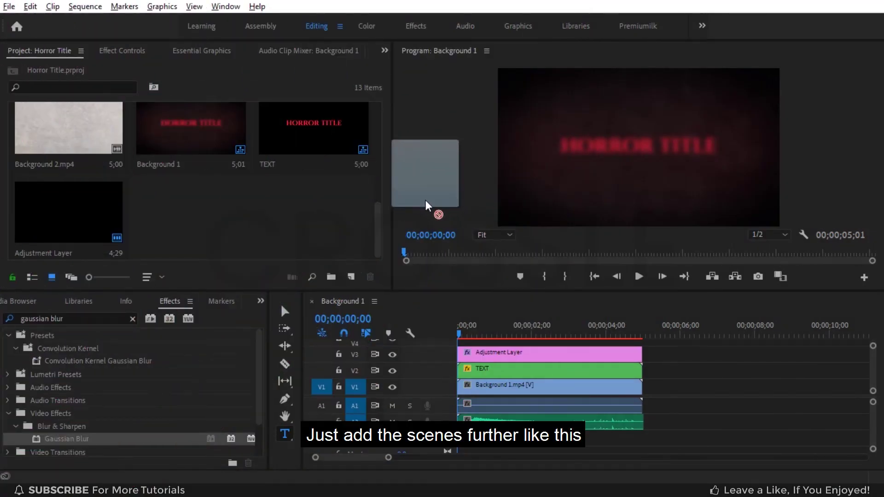
pyautogui.moveTo(433, 210)
pyautogui.mouseDown()
pyautogui.moveTo(663, 388)
pyautogui.moveTo(648, 387)
pyautogui.mouseUp()
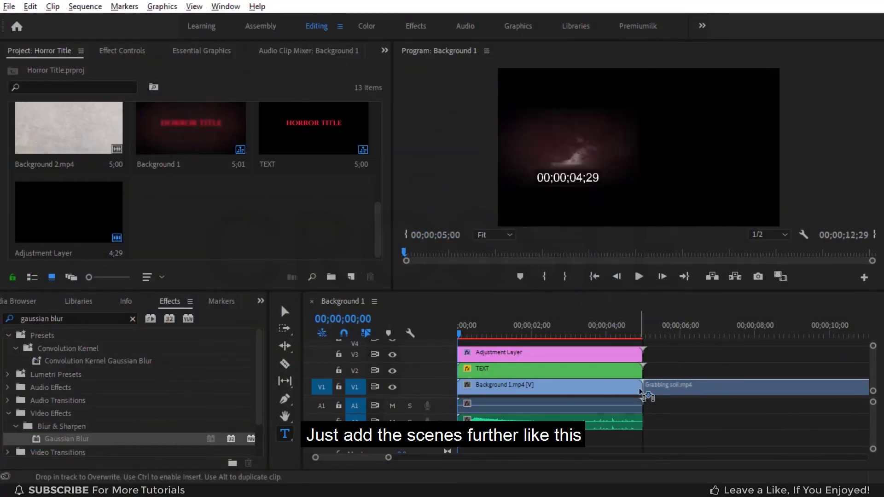
# Put Cinemascope Croplines.png on a new V4 track, extend it past the title clips, and preview
pyautogui.moveTo(377, 202); pyautogui.dragTo(375, 120)
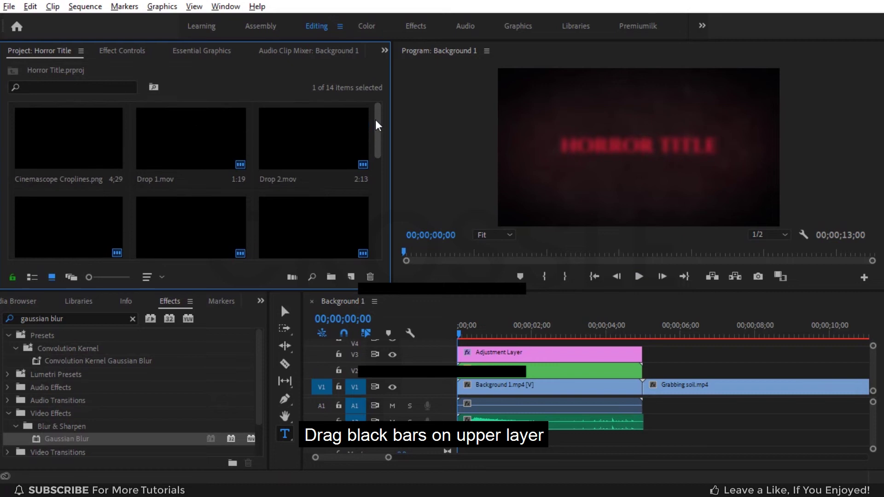
pyautogui.moveTo(68, 144); pyautogui.dragTo(451, 346)
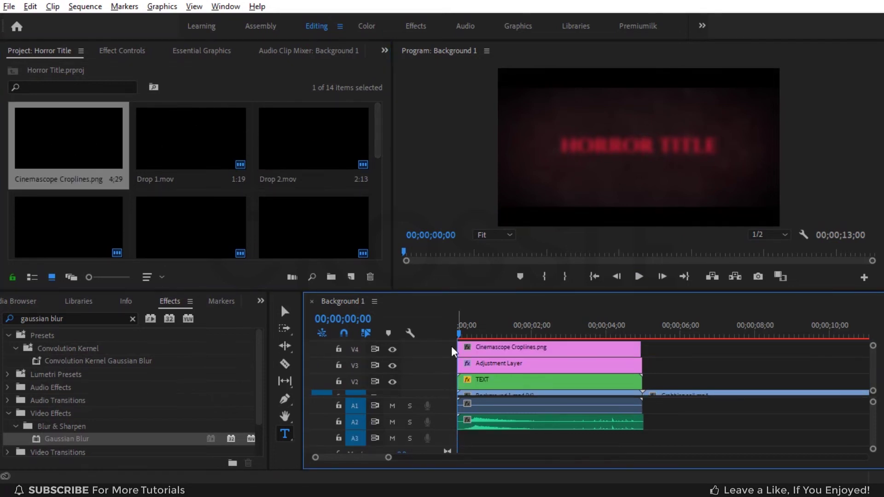
pyautogui.moveTo(640, 348); pyautogui.dragTo(735, 360)
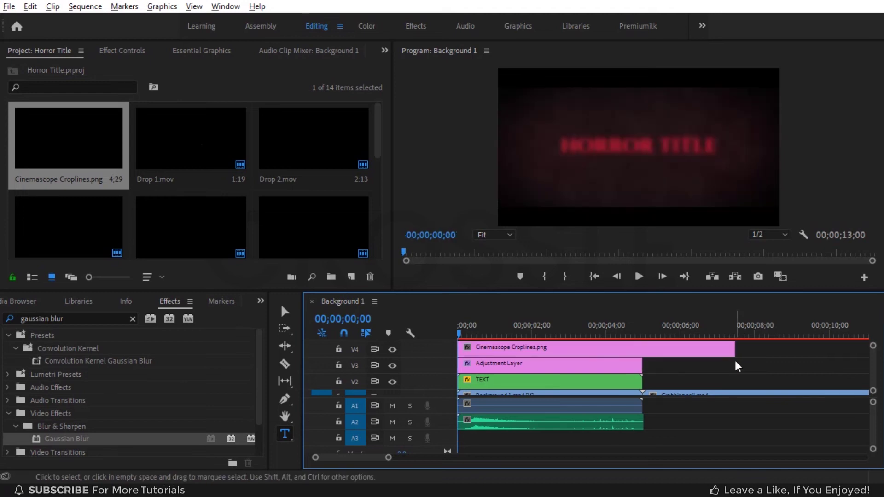
pyautogui.press('space')
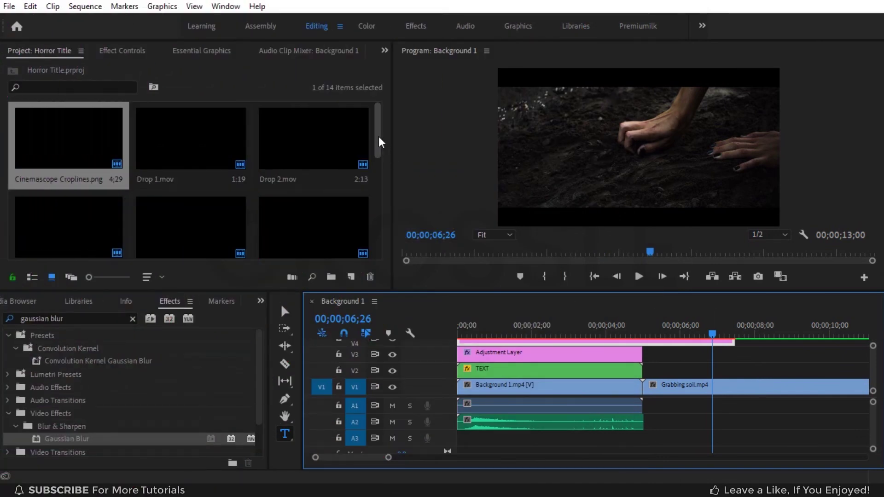
pyautogui.moveTo(379, 137); pyautogui.dragTo(381, 239)
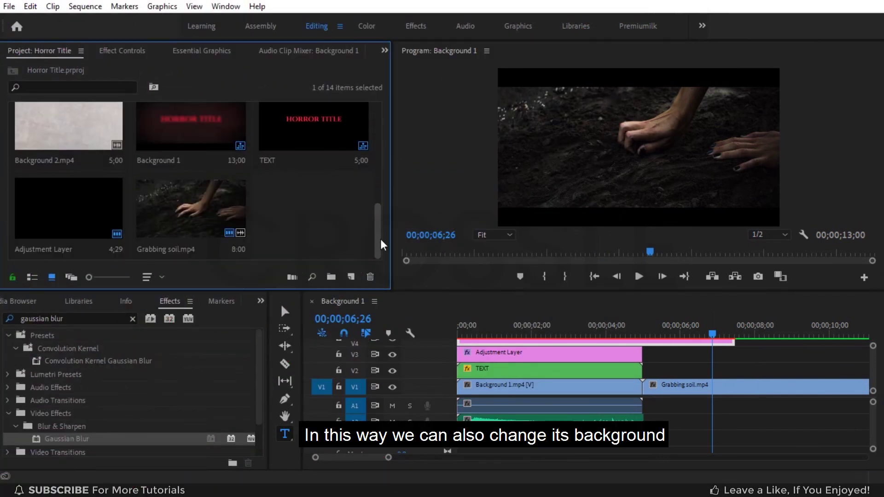
# Replace the dark V1 background with Background 2.mp4 and check the title frame at 100% view
pyautogui.click(30, 129)
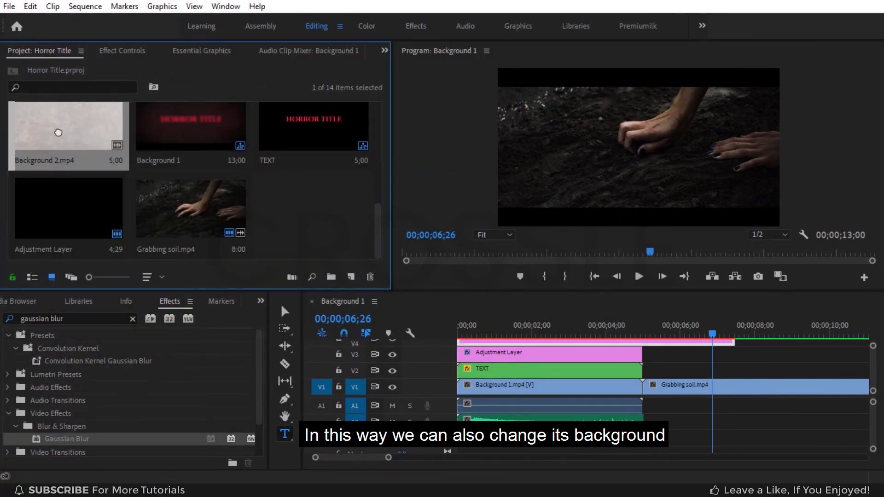
pyautogui.moveTo(55, 137); pyautogui.dragTo(506, 385)
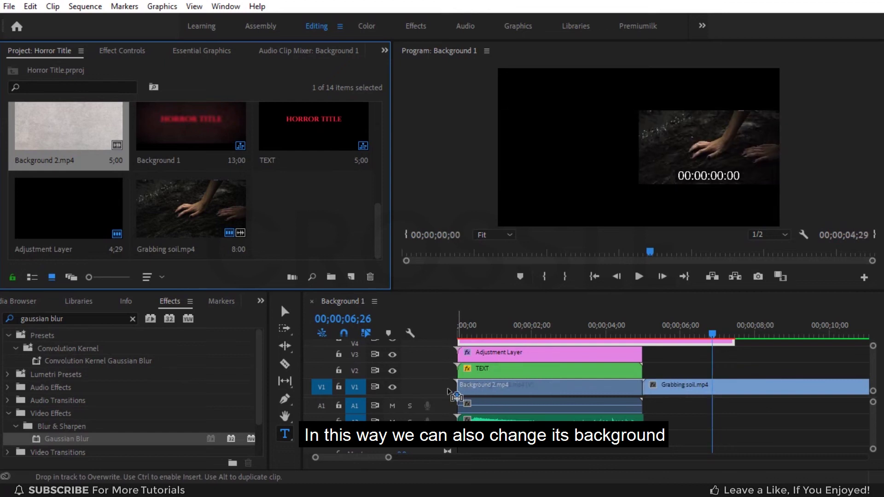
pyautogui.click(536, 333)
pyautogui.click(494, 235)
pyautogui.click(496, 321)
pyautogui.click(569, 332)
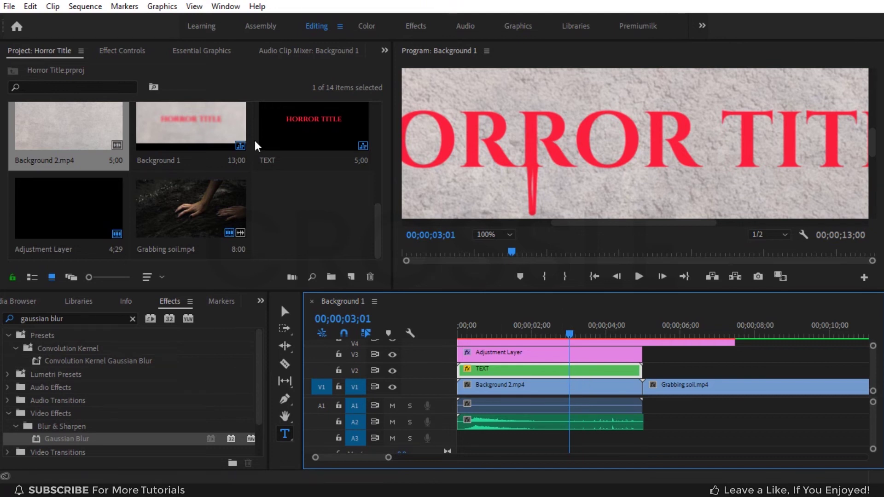
# Set the TEXT clip's blend mode to Multiply, fit the preview, and play from the start
pyautogui.click(125, 51)
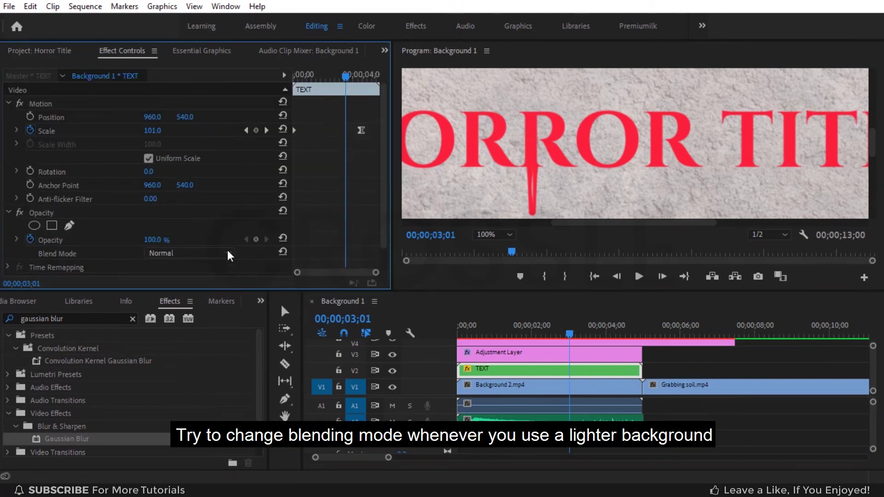
pyautogui.scroll(-1, 227, 249)
pyautogui.click(219, 227)
pyautogui.click(194, 282)
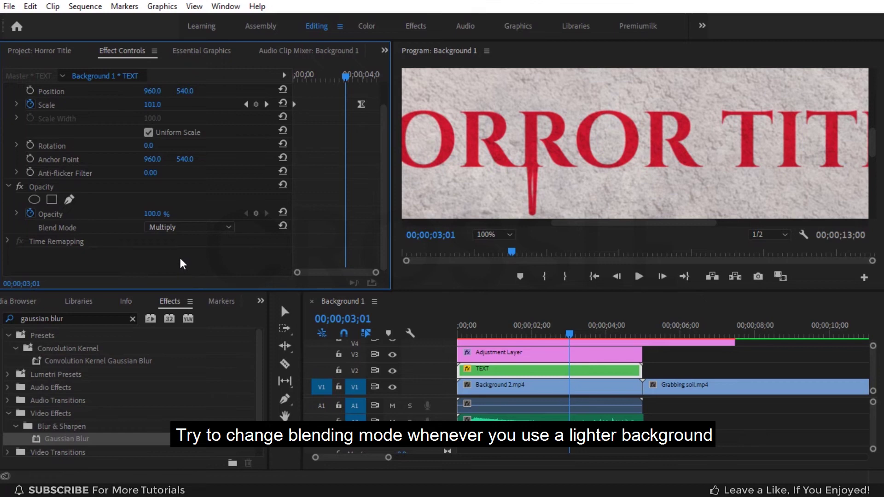
pyautogui.click(485, 239)
pyautogui.click(493, 253)
pyautogui.press('Home')
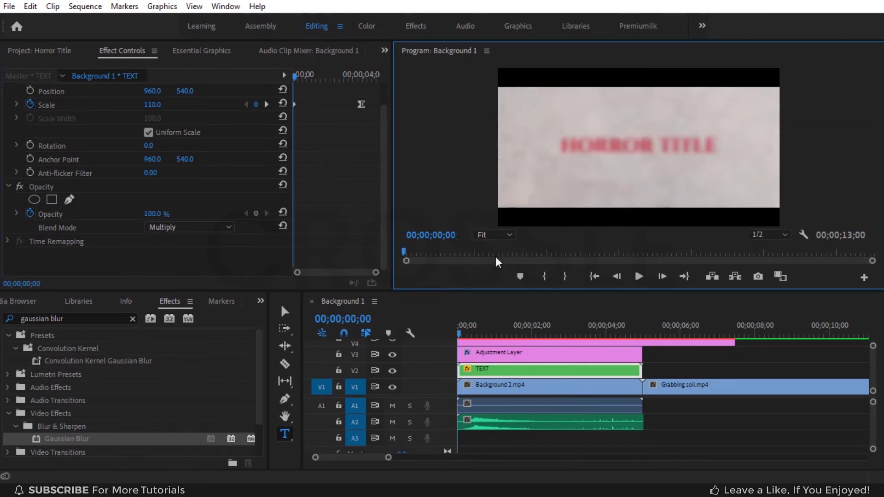
pyautogui.press('space')
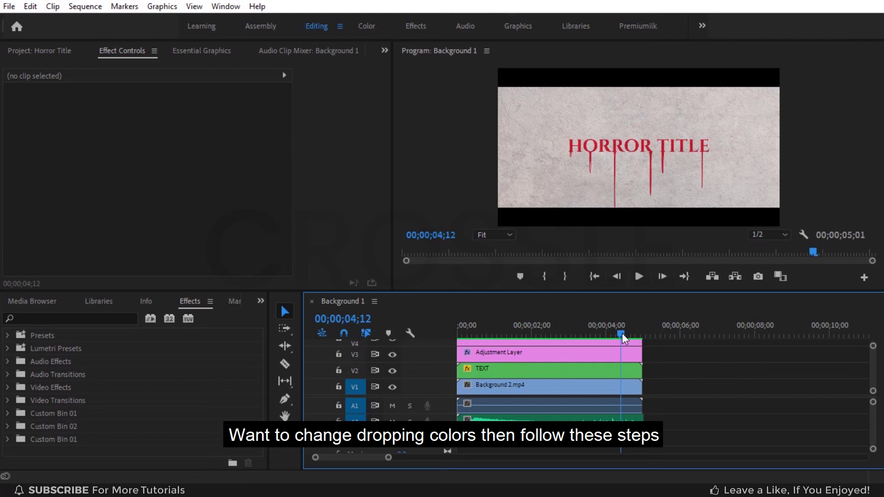
# Find the Tint effect and apply it to the TEXT clip
pyautogui.click(112, 318)
pyautogui.write('tint')
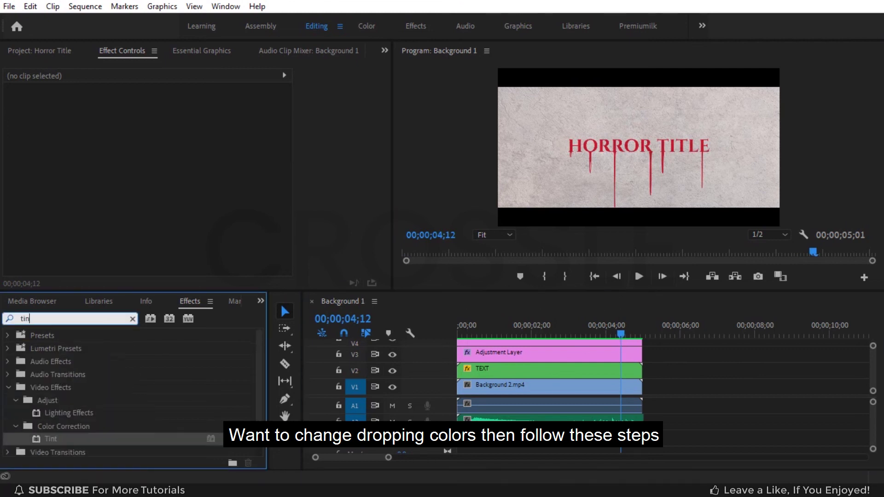
pyautogui.moveTo(101, 413); pyautogui.dragTo(520, 372)
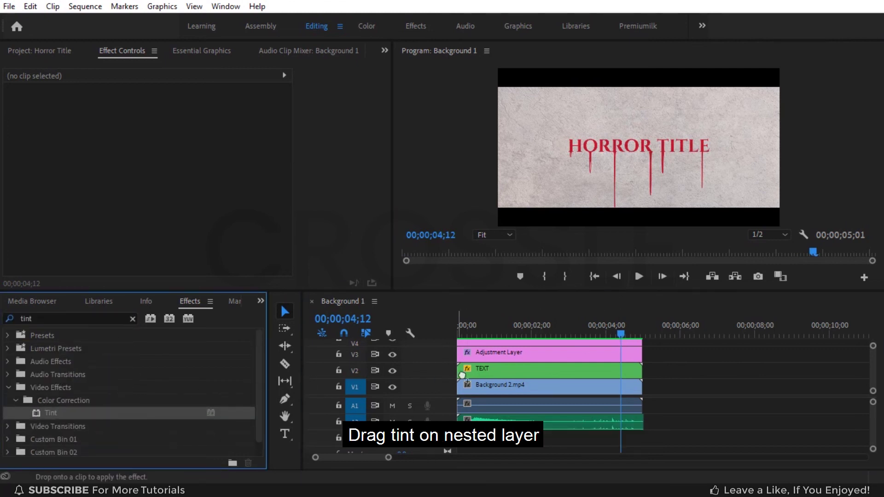
pyautogui.scroll(-3, 383, 198)
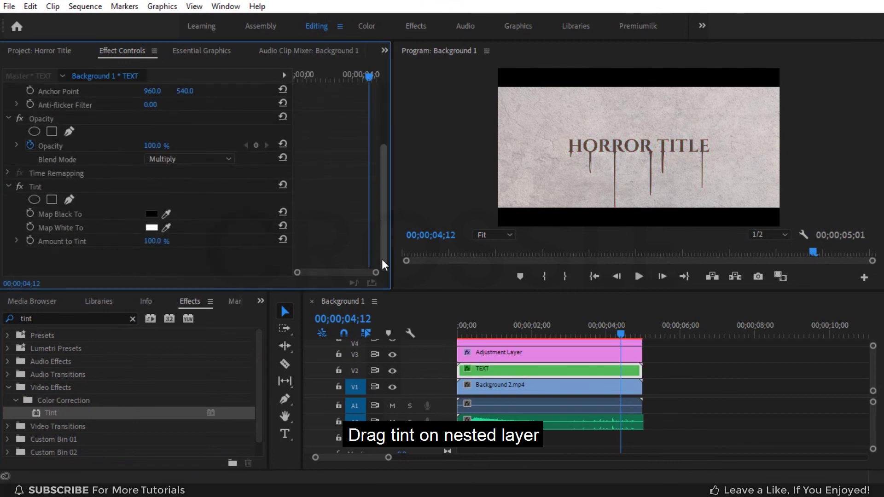
# Set Tint's Map Black To colour to lime AEFF00 and copy that code
pyautogui.click(151, 214)
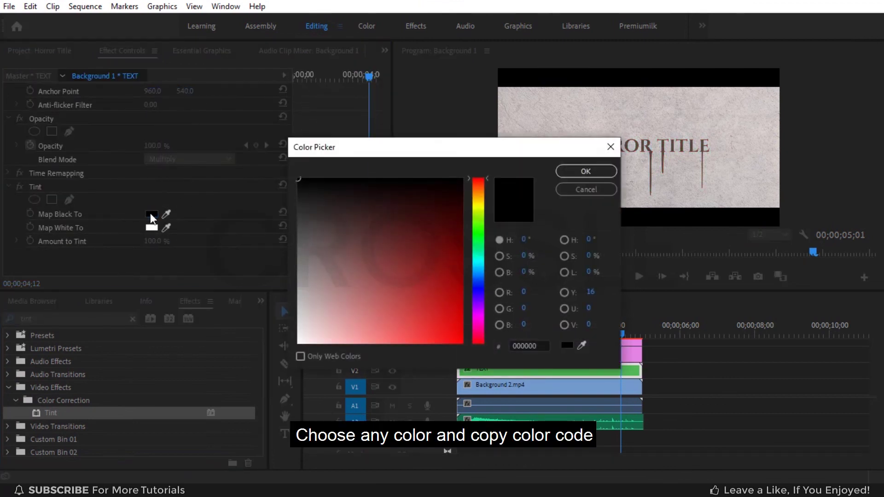
pyautogui.click(480, 221)
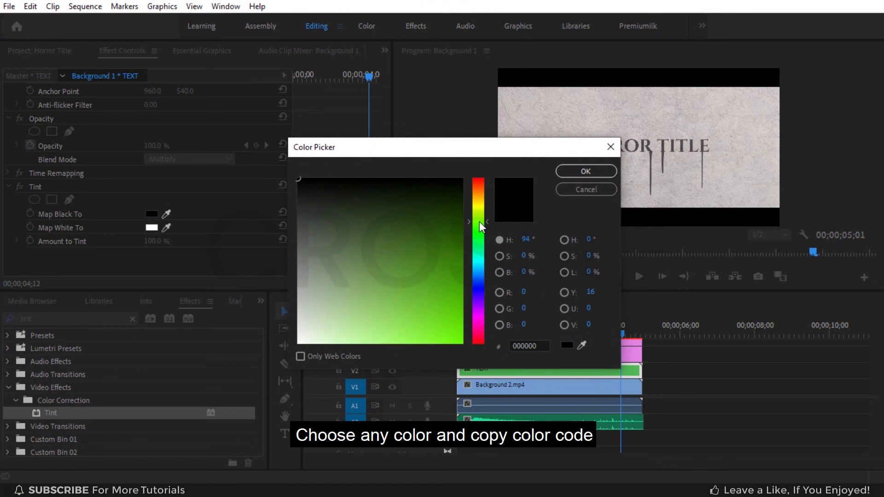
pyautogui.moveTo(455, 333); pyautogui.dragTo(485, 360)
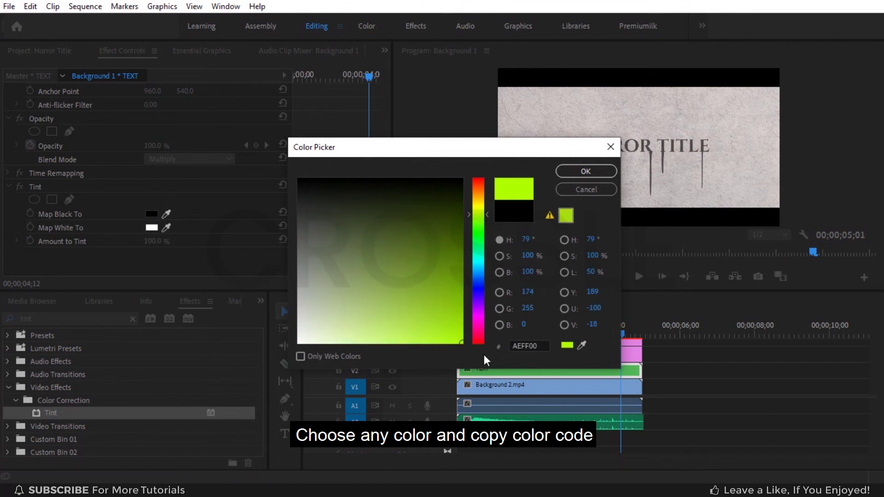
pyautogui.rightClick(531, 344)
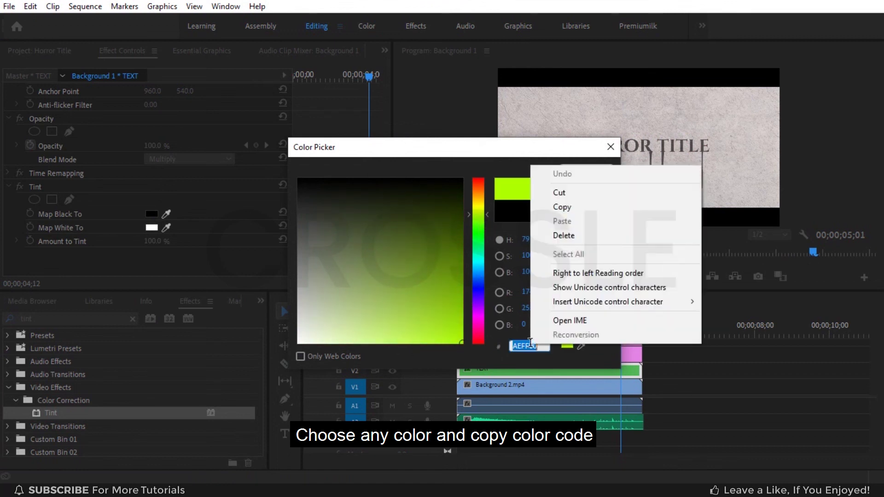
pyautogui.click(560, 207)
pyautogui.click(578, 172)
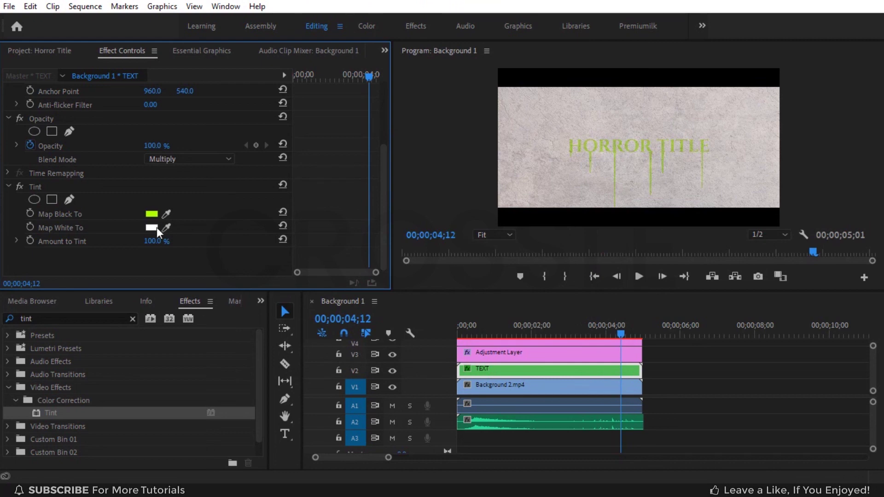
# Set Map White To to AEFF00 as well and set the tint amount to 79%
pyautogui.click(154, 226)
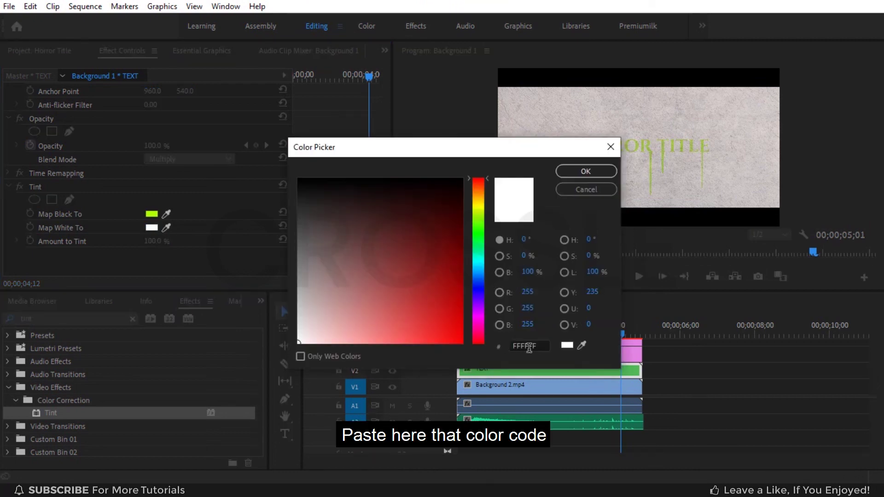
pyautogui.rightClick(529, 346)
pyautogui.click(560, 226)
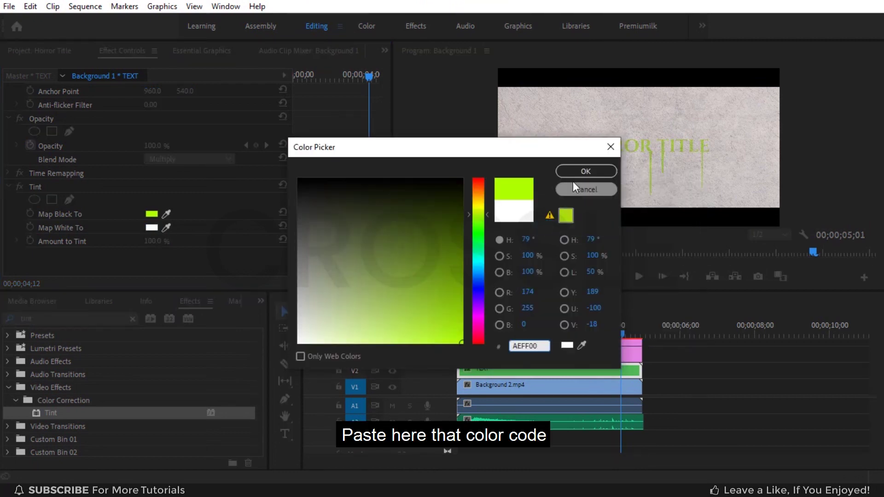
pyautogui.click(574, 172)
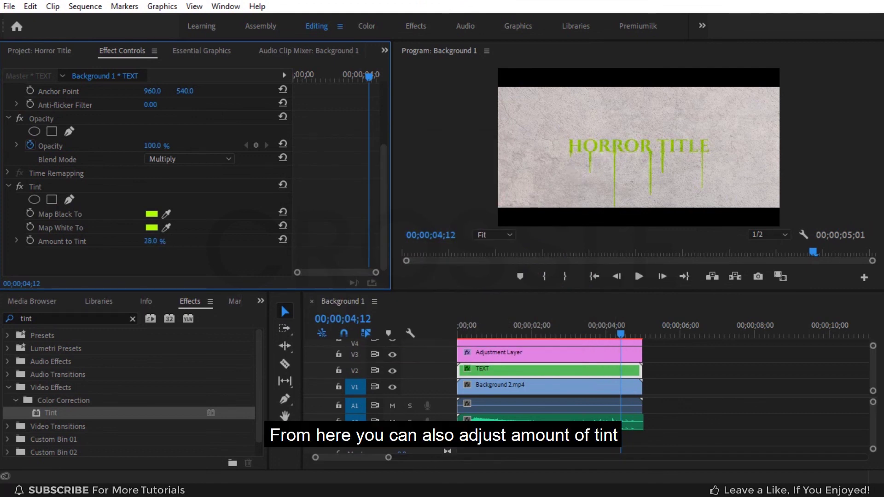
pyautogui.moveTo(153, 241); pyautogui.dragTo(162, 242)
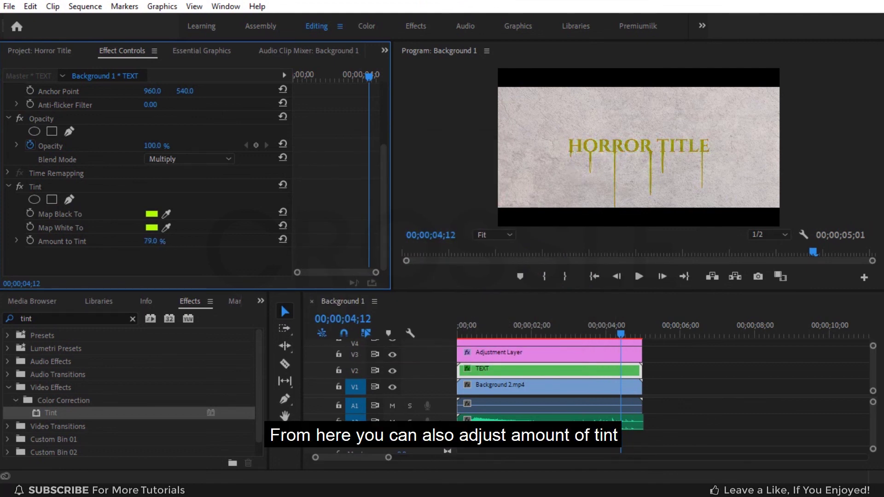